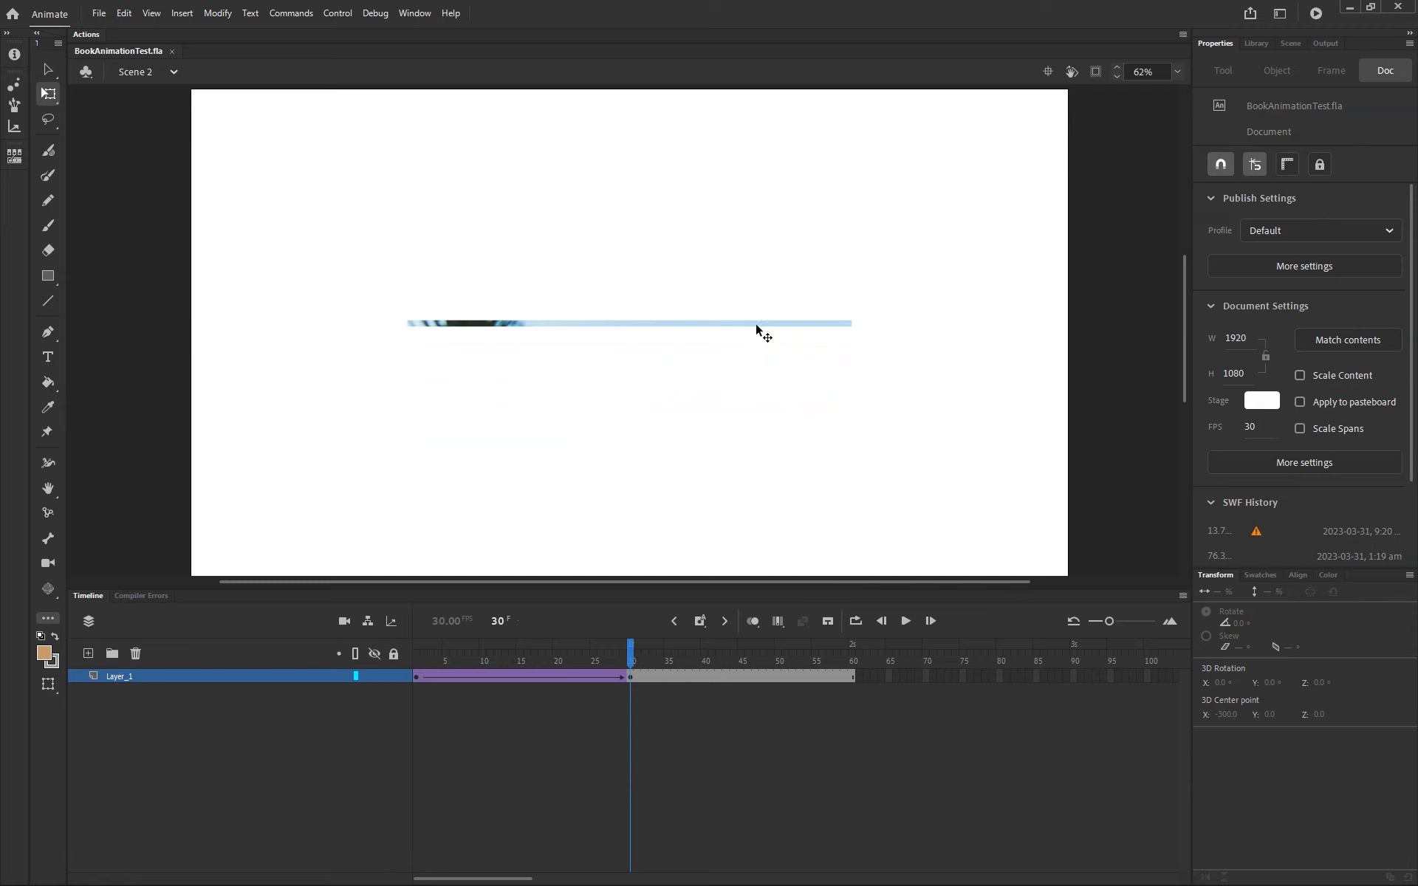
Step: Preview the page-flip animation in a test window and close it
click(756, 321)
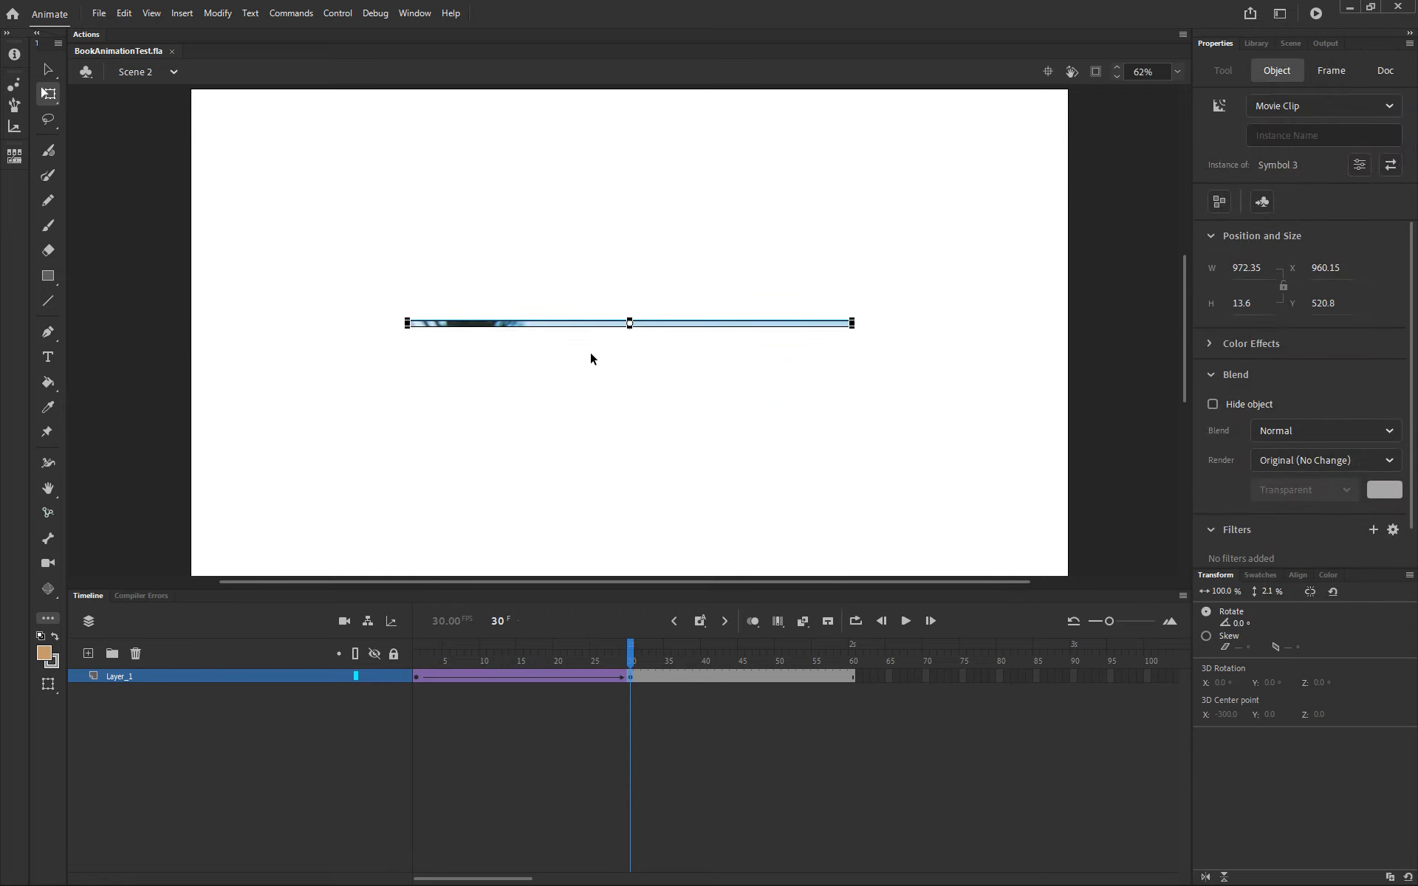
scroll(482, 320, up, 4)
scroll(482, 320, down, 4)
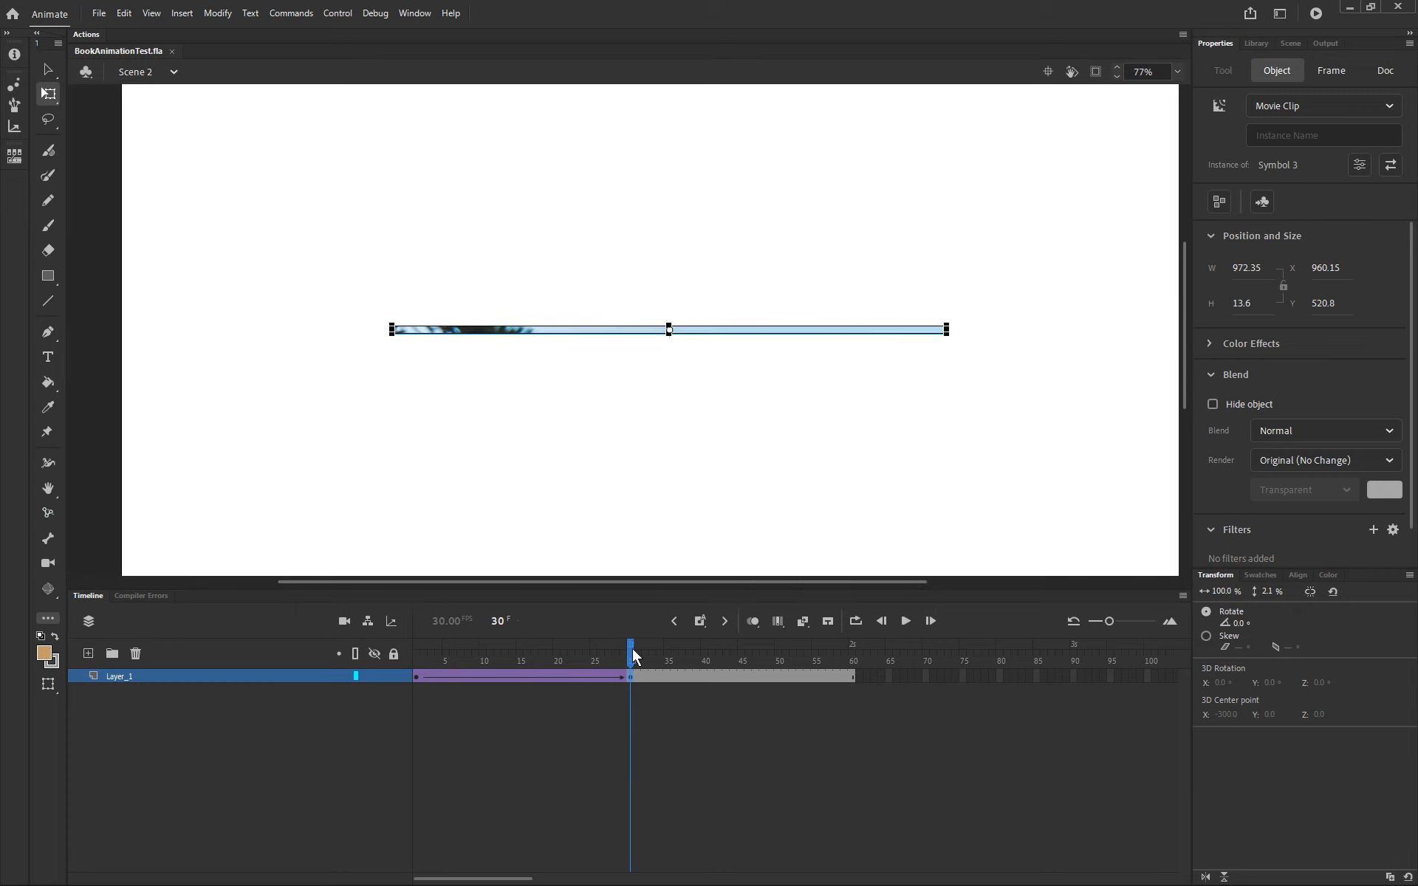
mouse_move(632, 649)
mouse_down()
mouse_move(533, 650)
mouse_move(690, 656)
mouse_move(431, 655)
mouse_move(667, 654)
mouse_move(626, 658)
mouse_up()
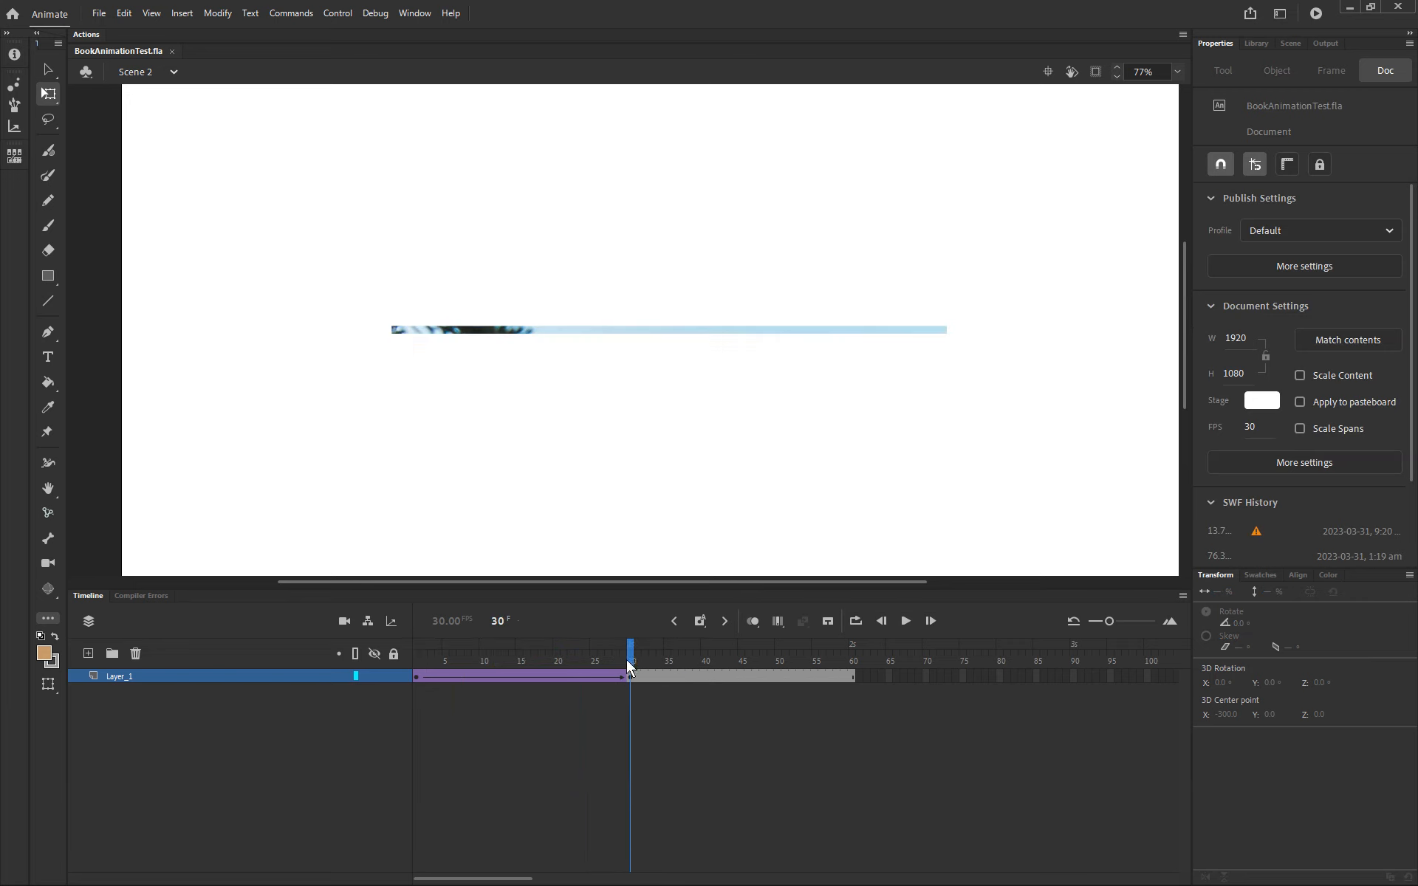
key(ctrl+Return)
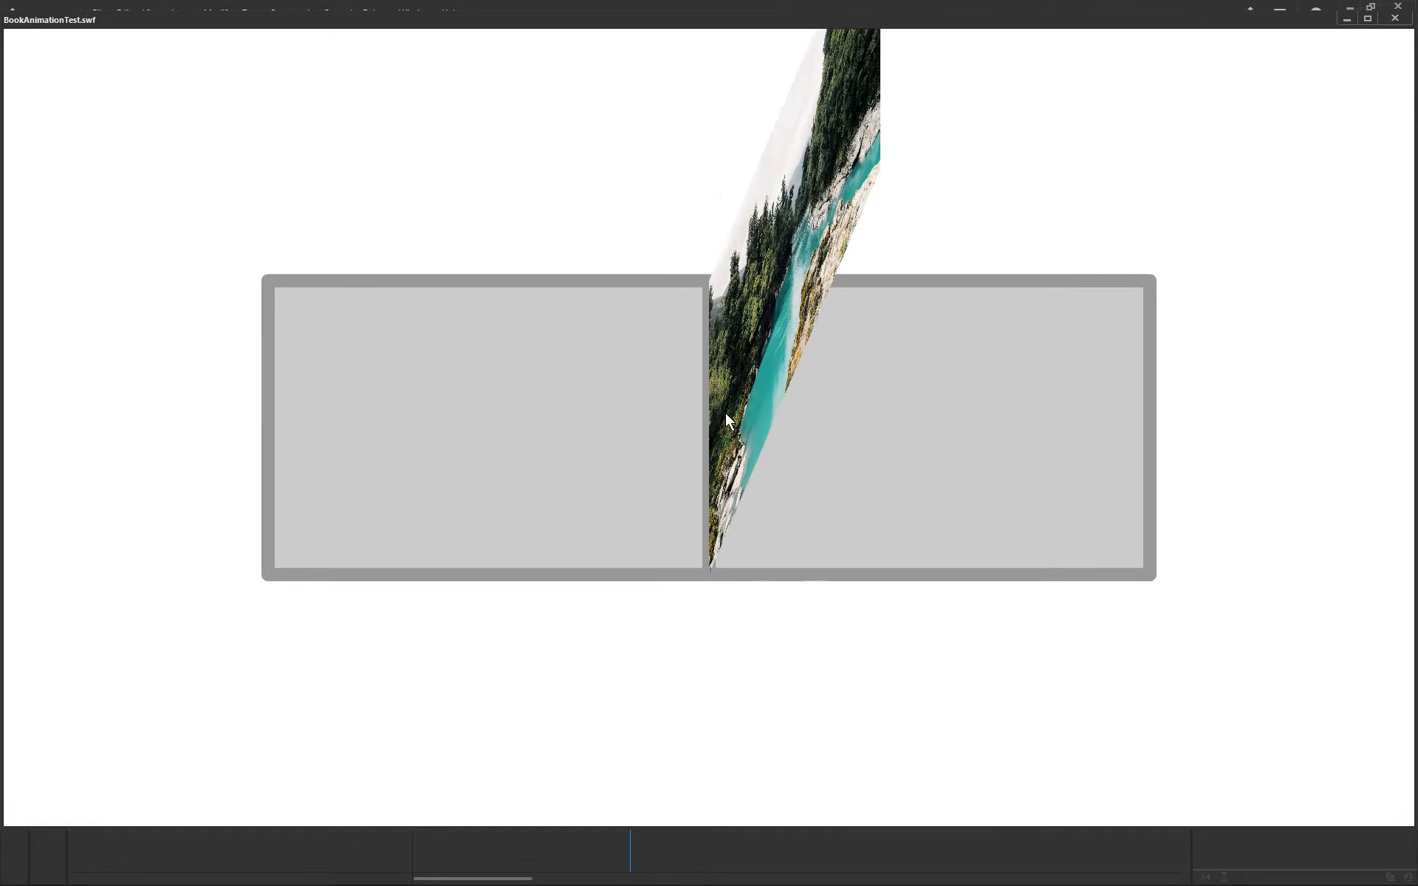
click(1395, 19)
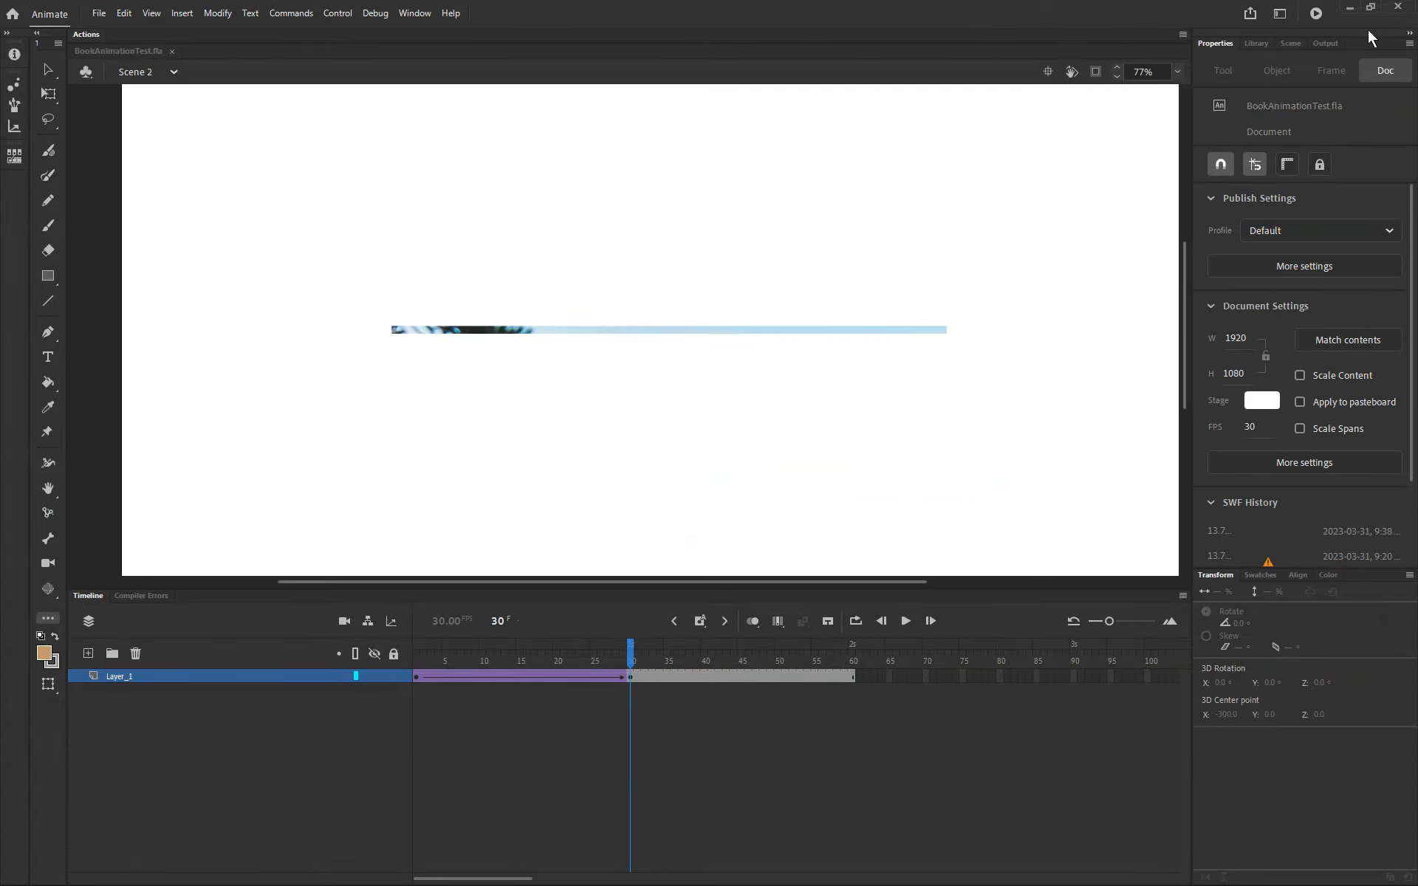
Step: Set the image instance at frame 1 to render as Cache as Bitmap
drag(632, 659, 417, 659)
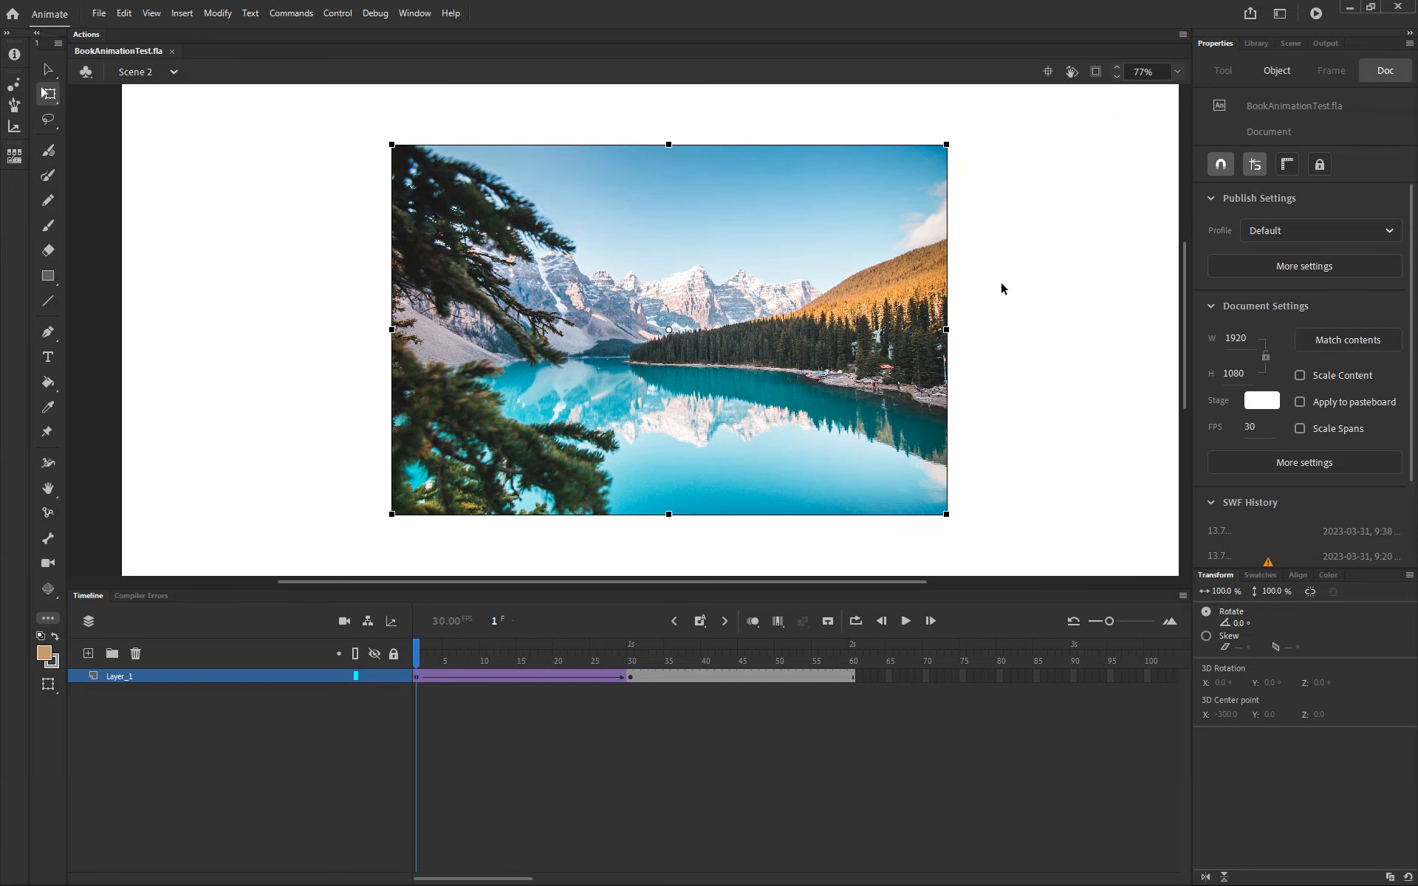
click(860, 307)
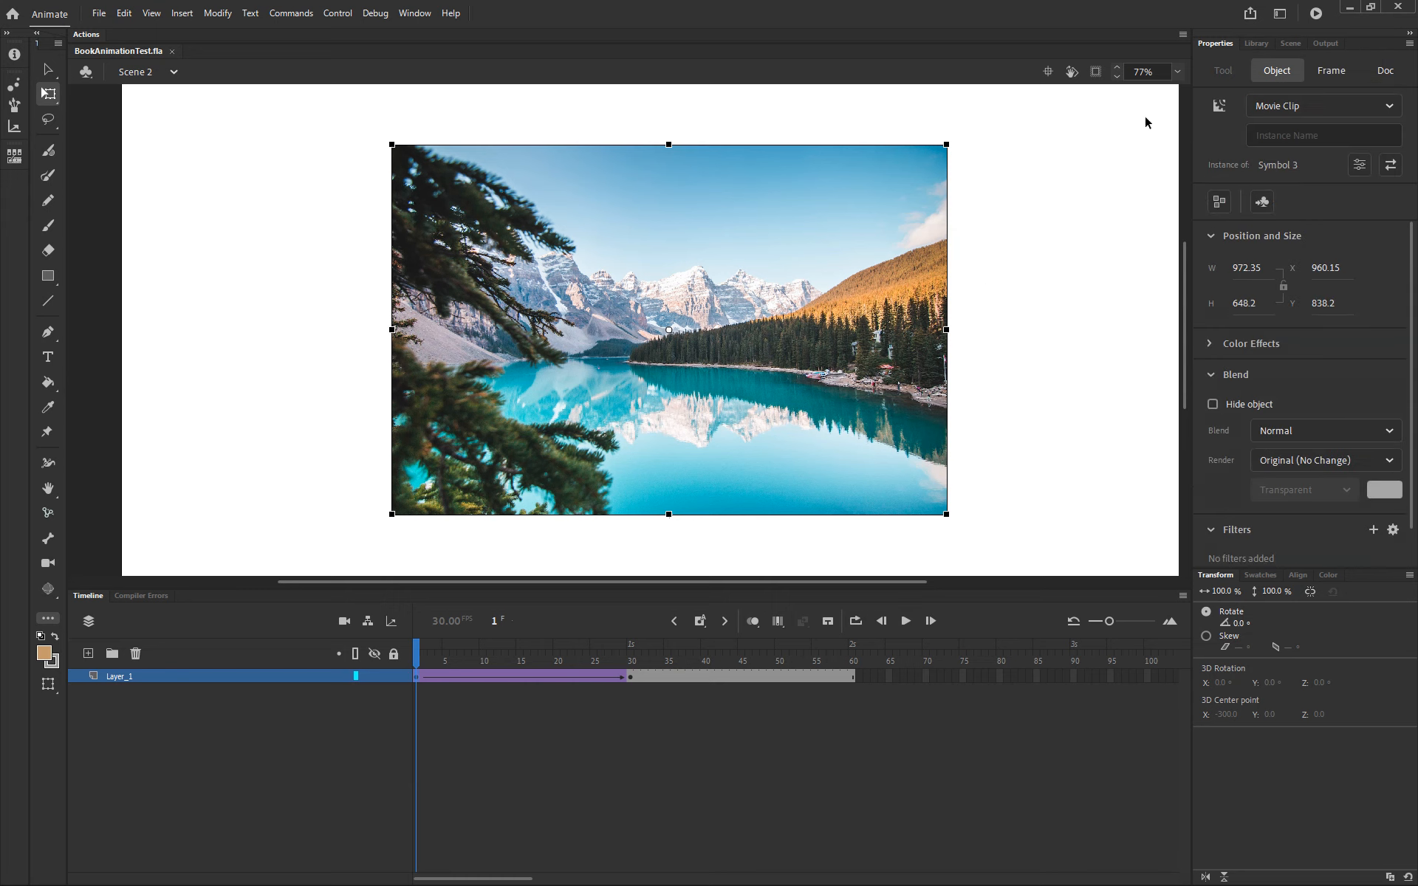
click(1281, 465)
click(786, 435)
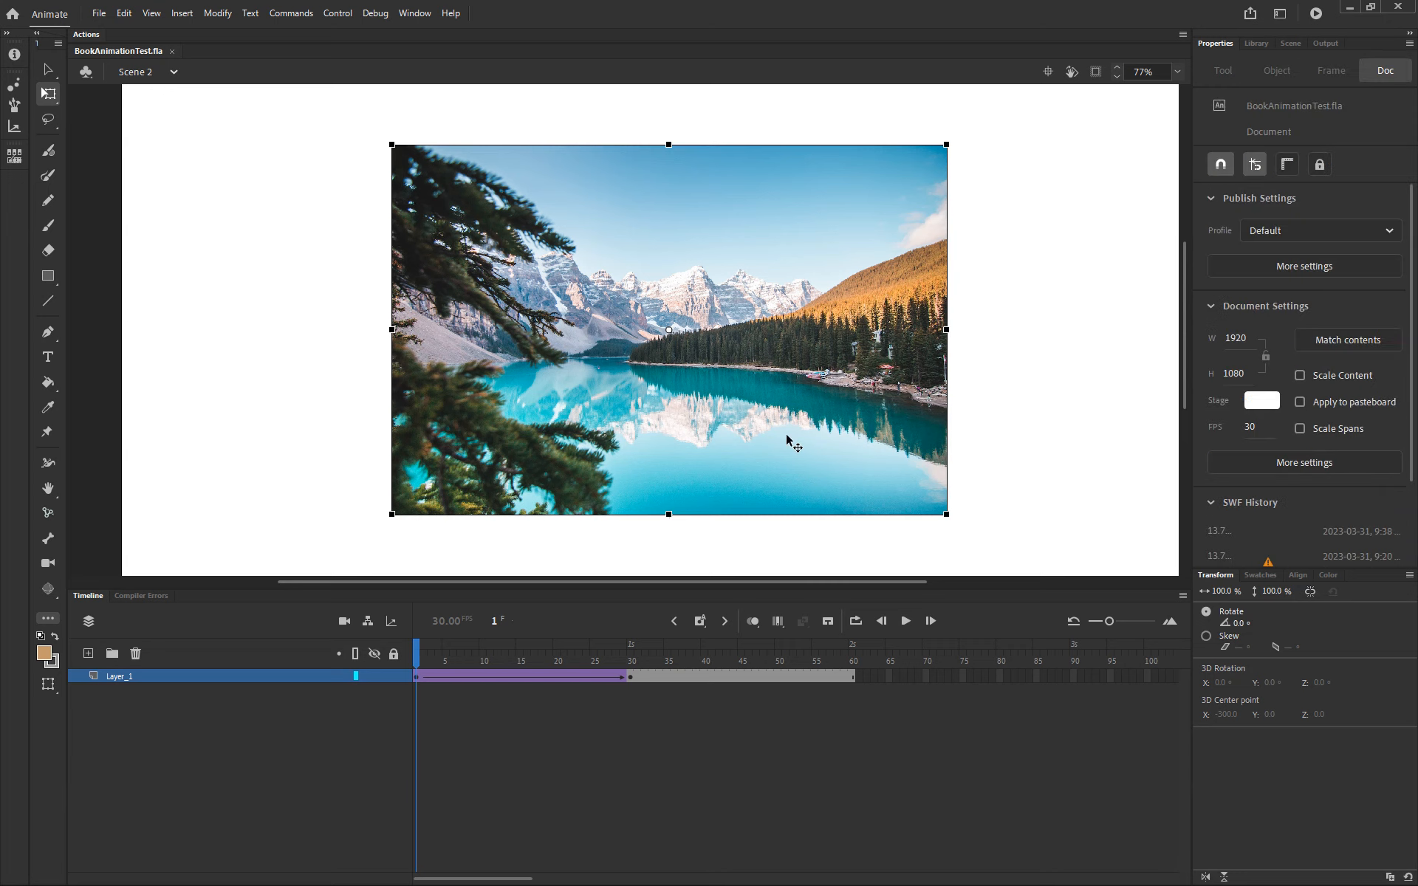
click(1313, 463)
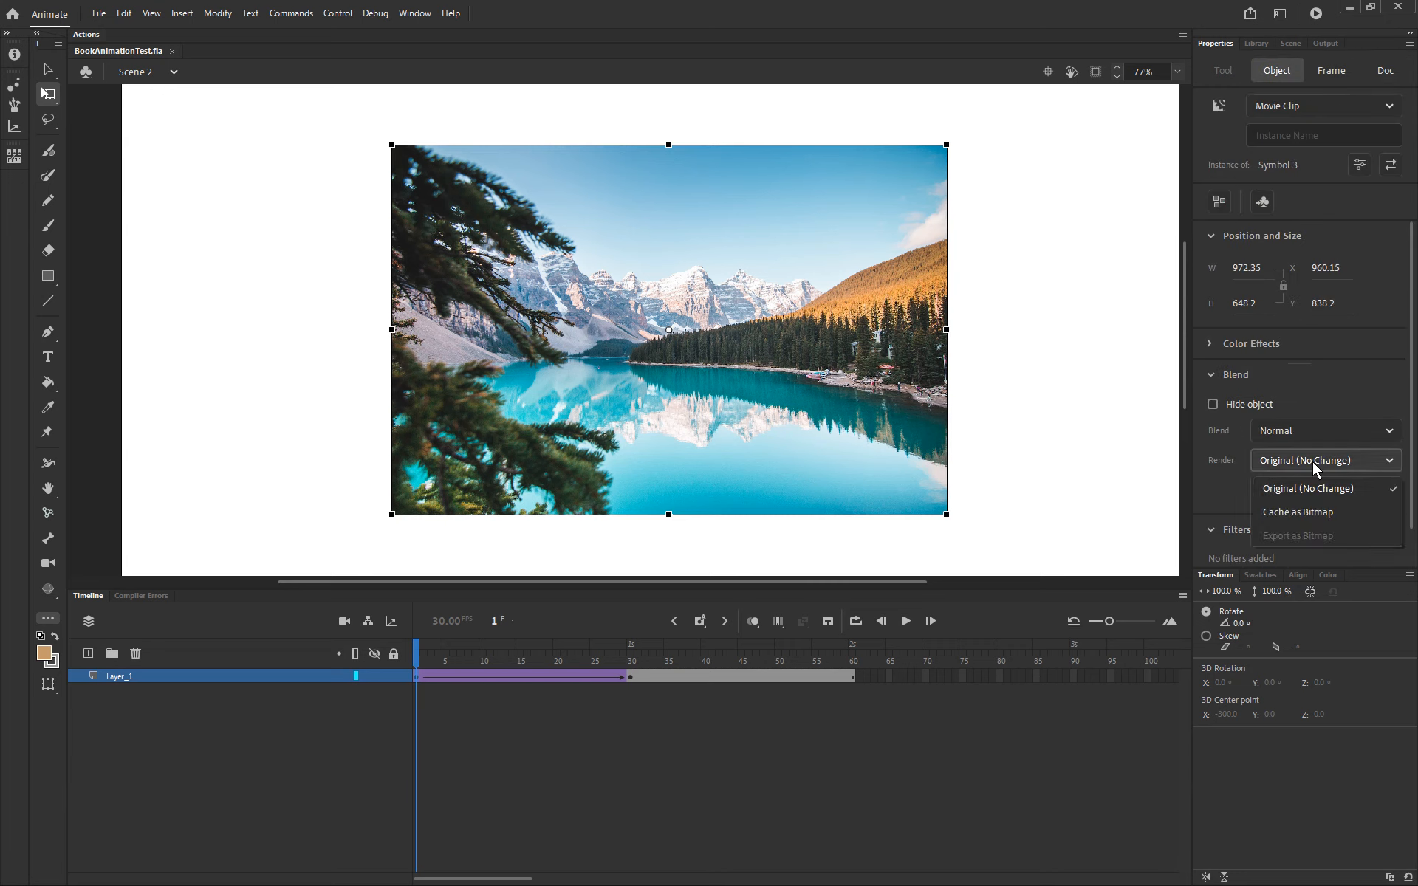
click(1315, 511)
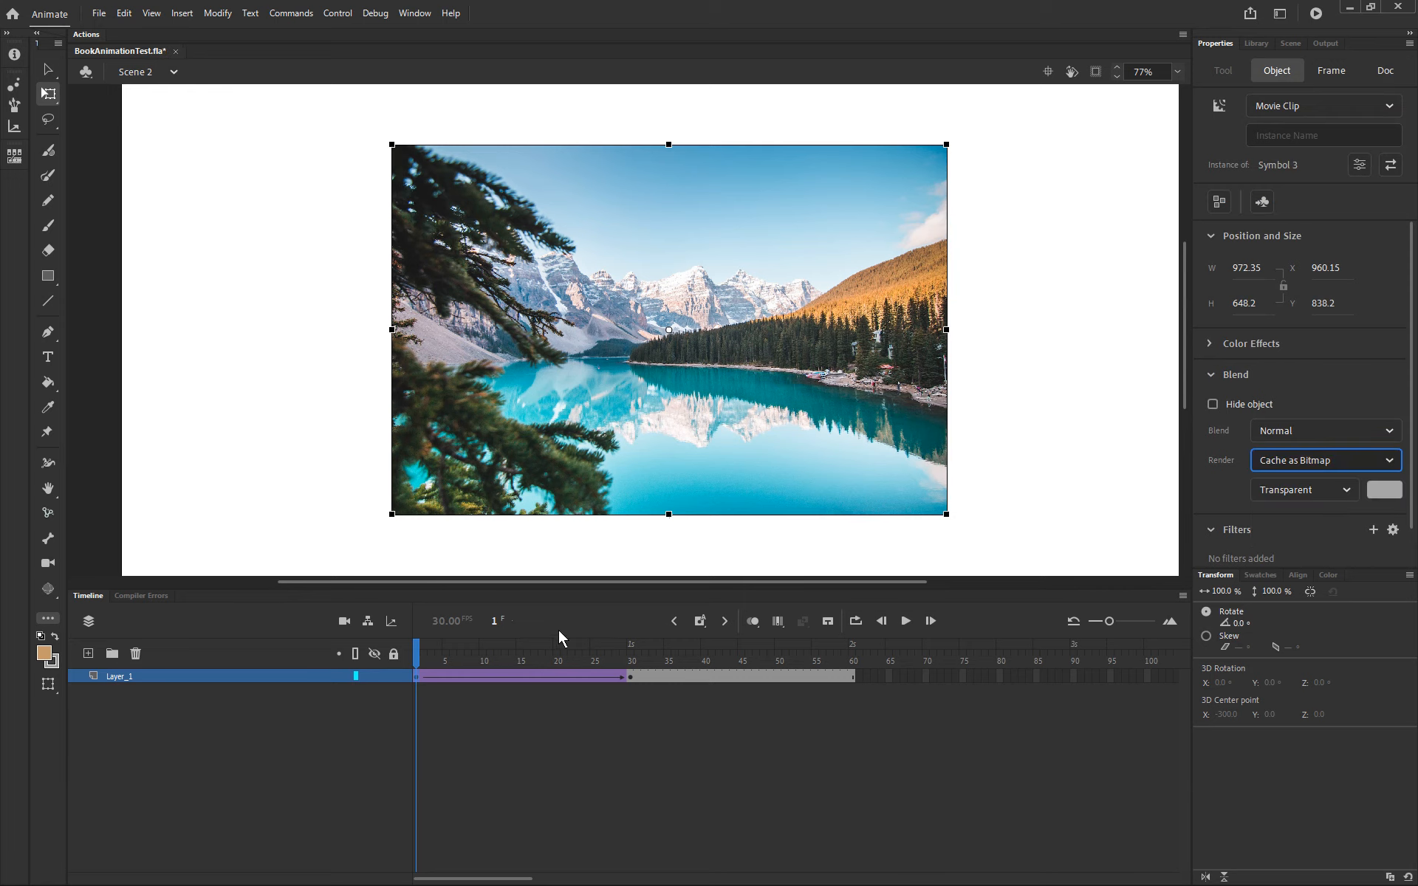
Step: Set the thin image instance at frame 30 to render as Cache as Bitmap
drag(570, 647, 633, 650)
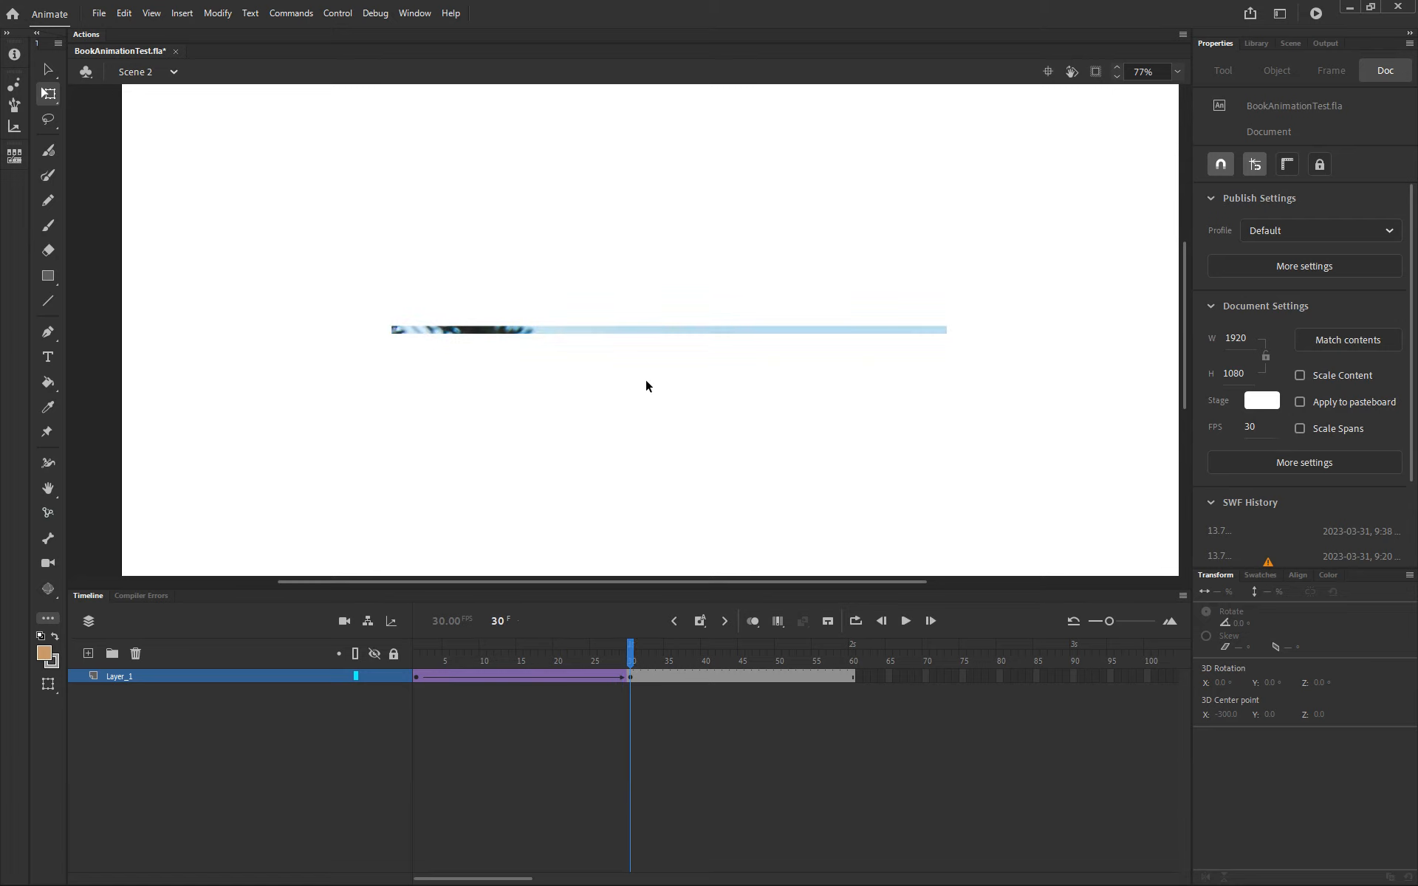
click(693, 332)
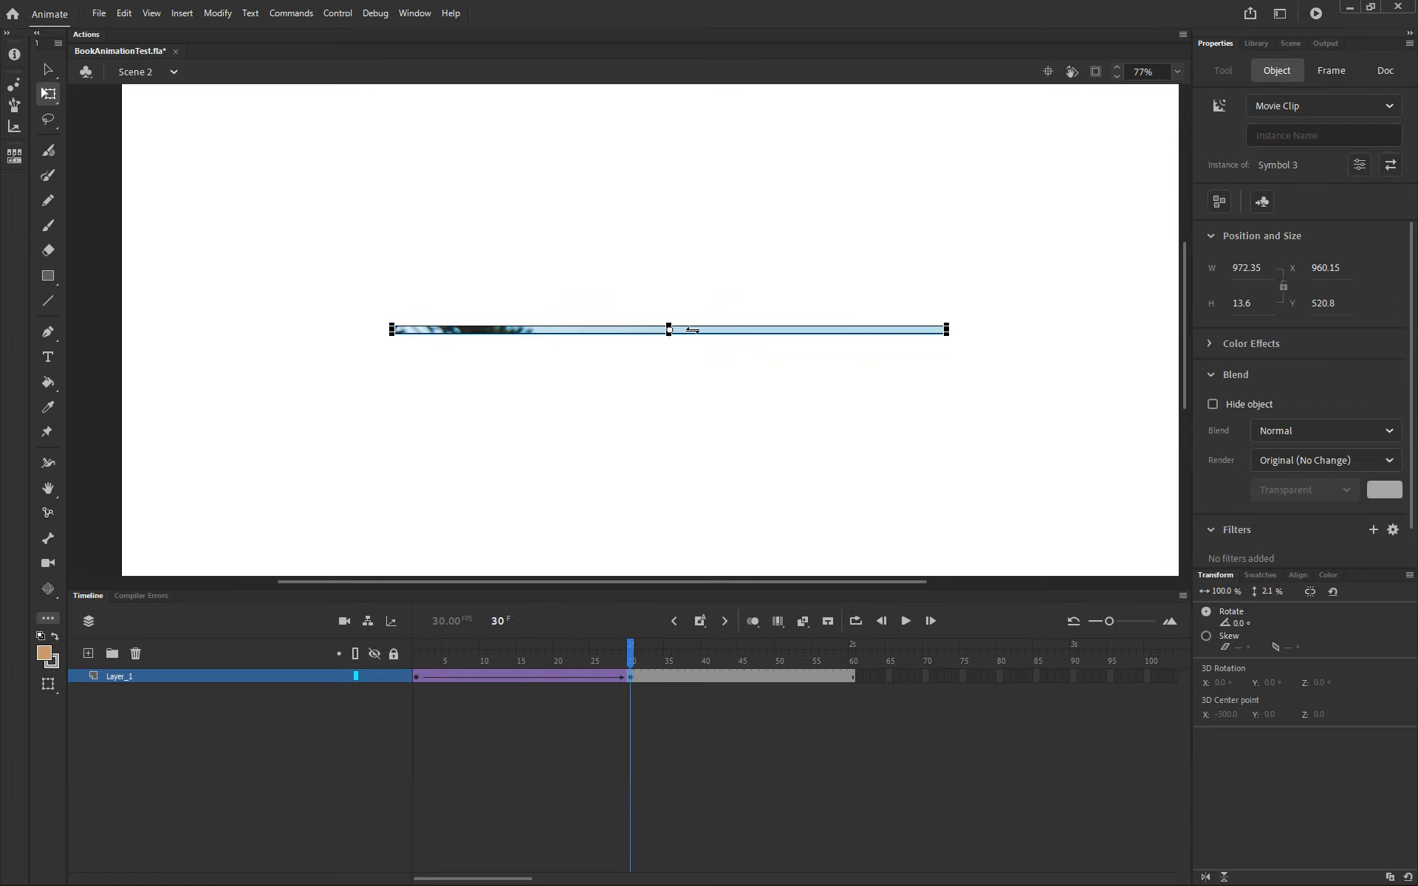
click(1319, 454)
click(1019, 427)
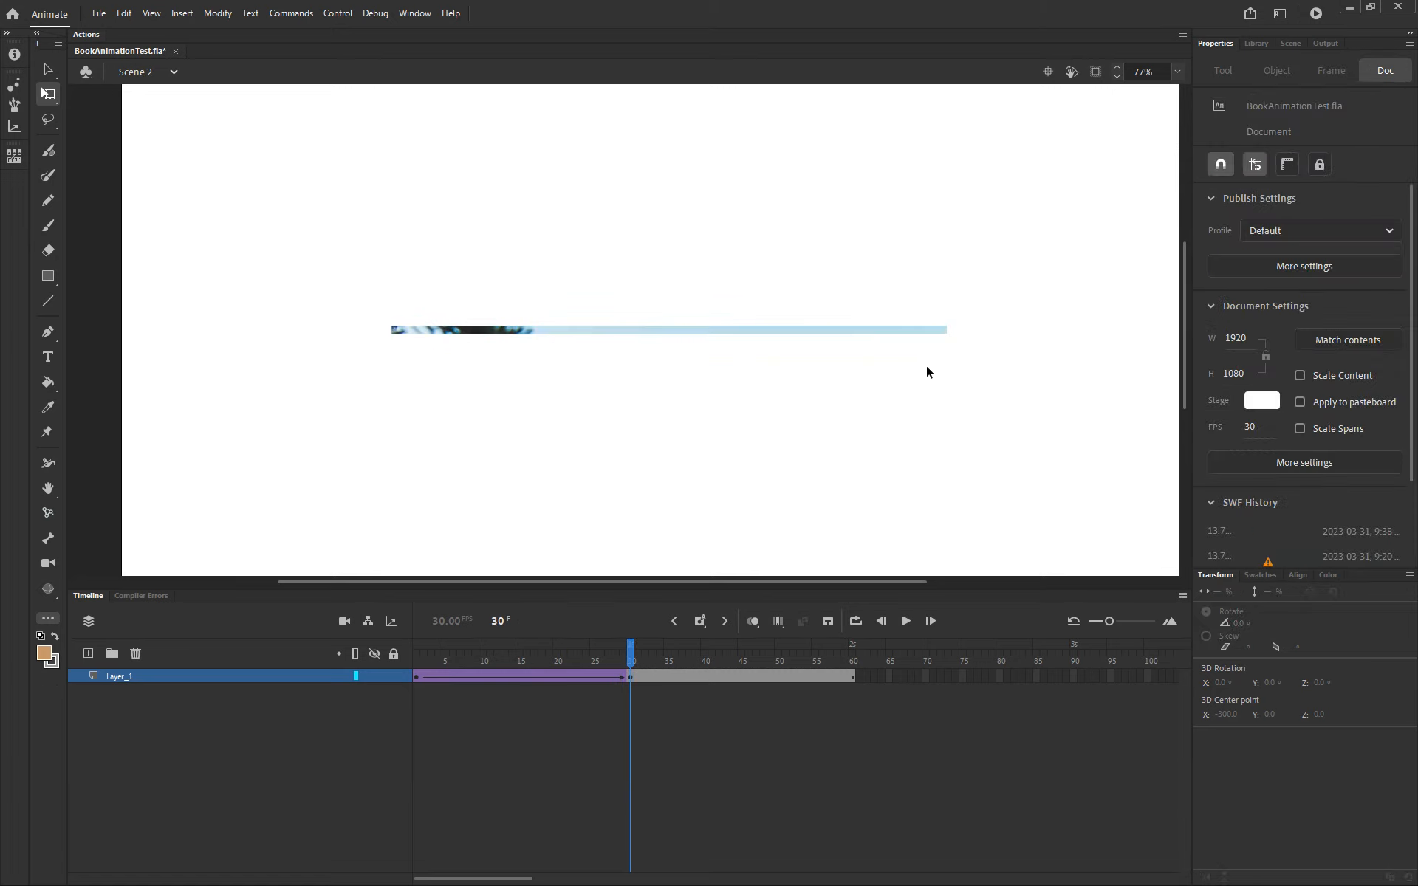
click(926, 329)
click(1268, 459)
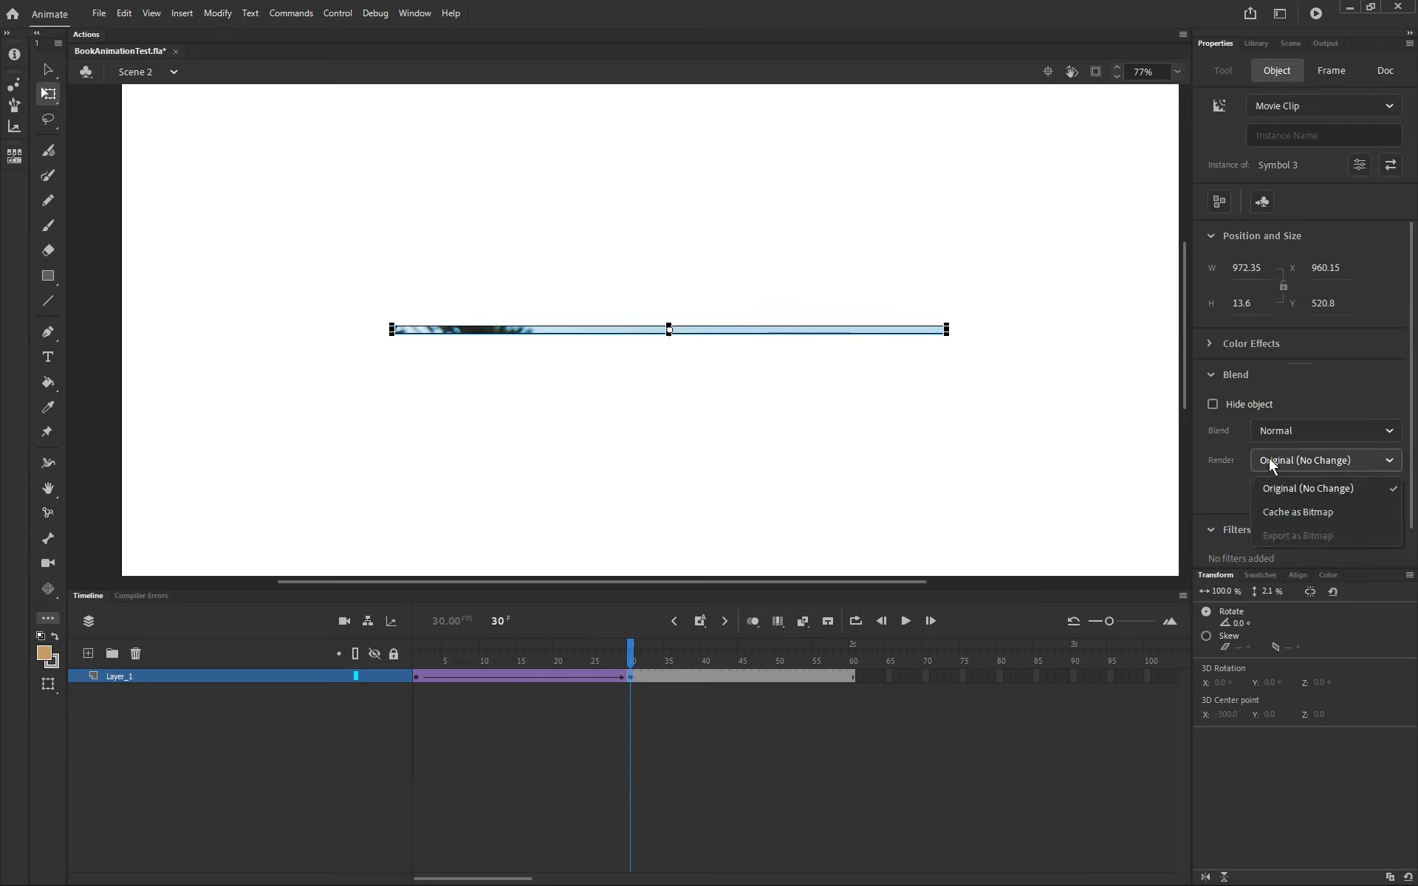
click(1324, 517)
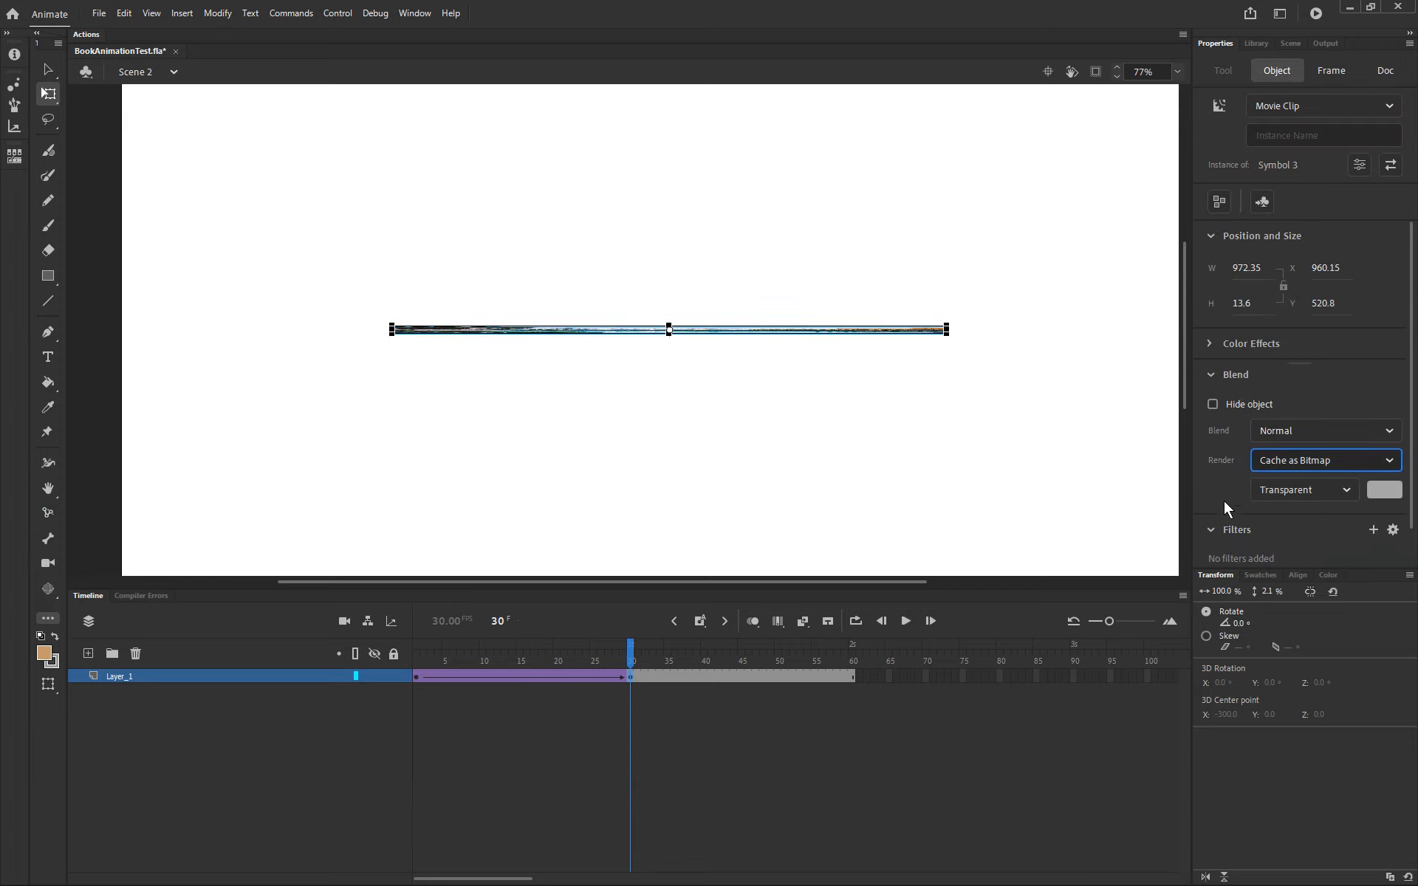
click(855, 425)
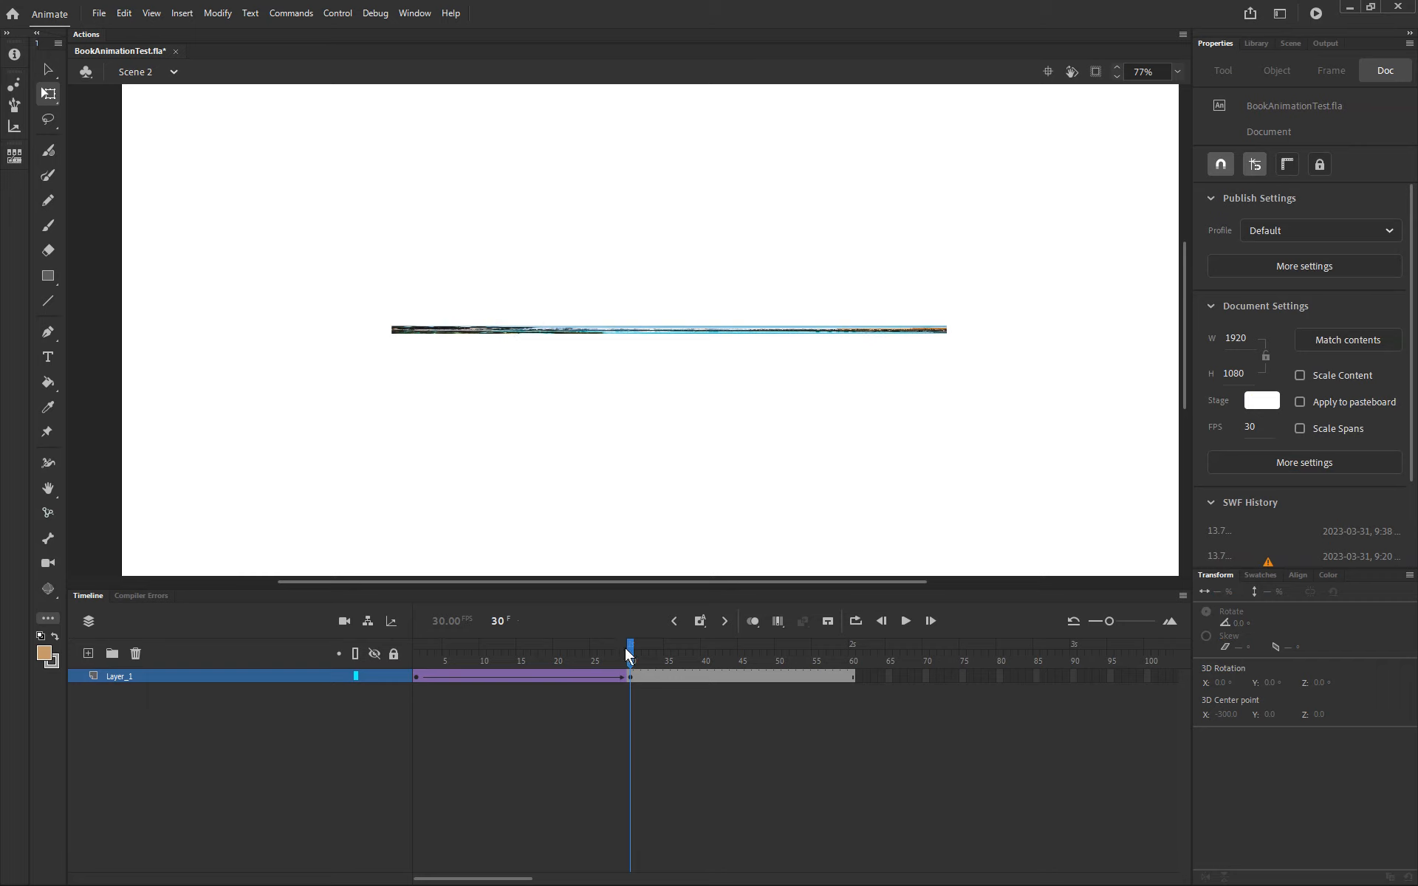
Step: Test the current scene from frame 1 and close the preview
drag(627, 653, 399, 657)
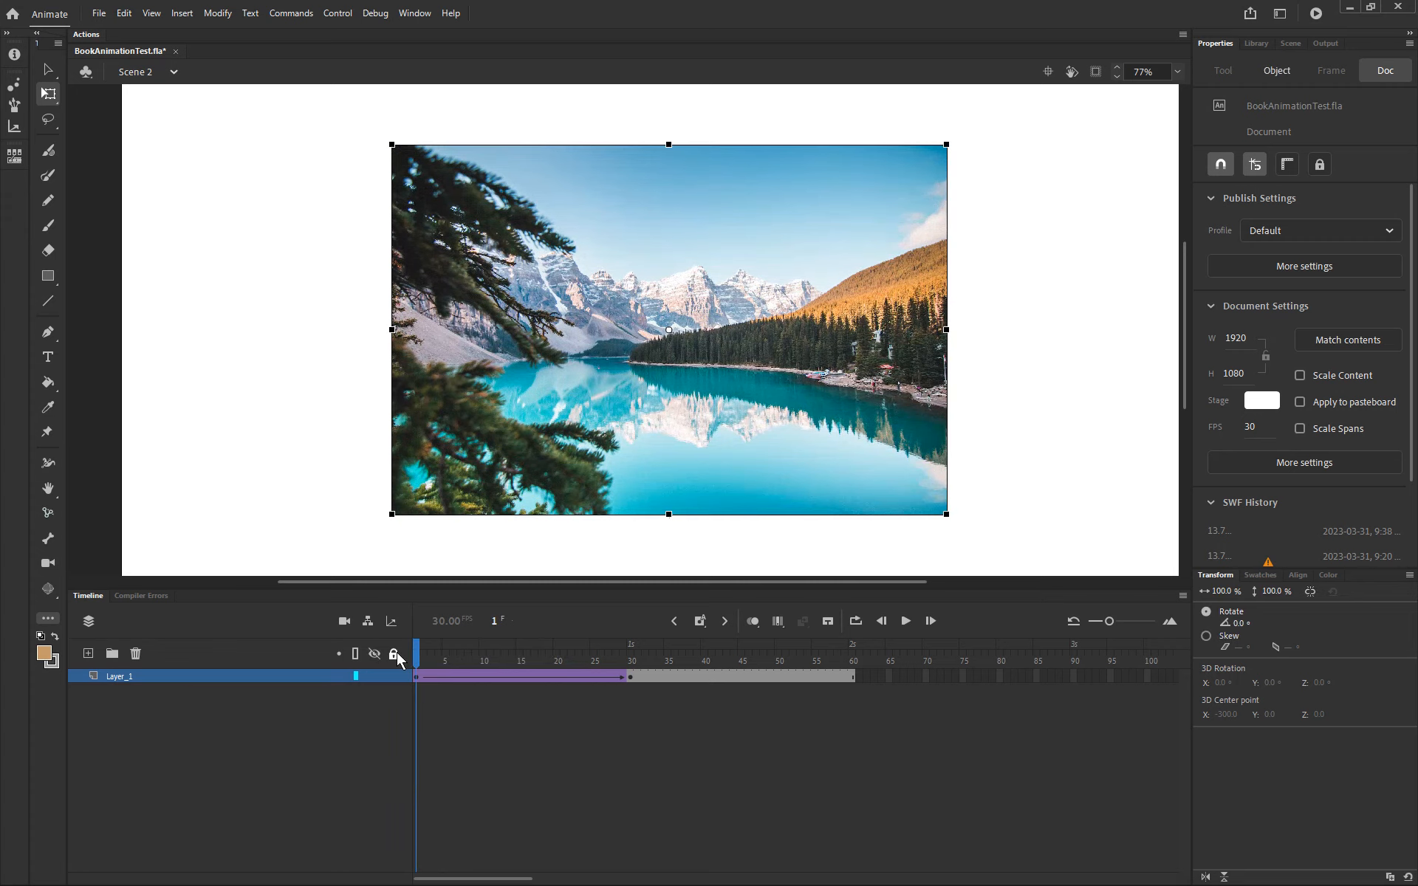
key(ctrl+alt+Return)
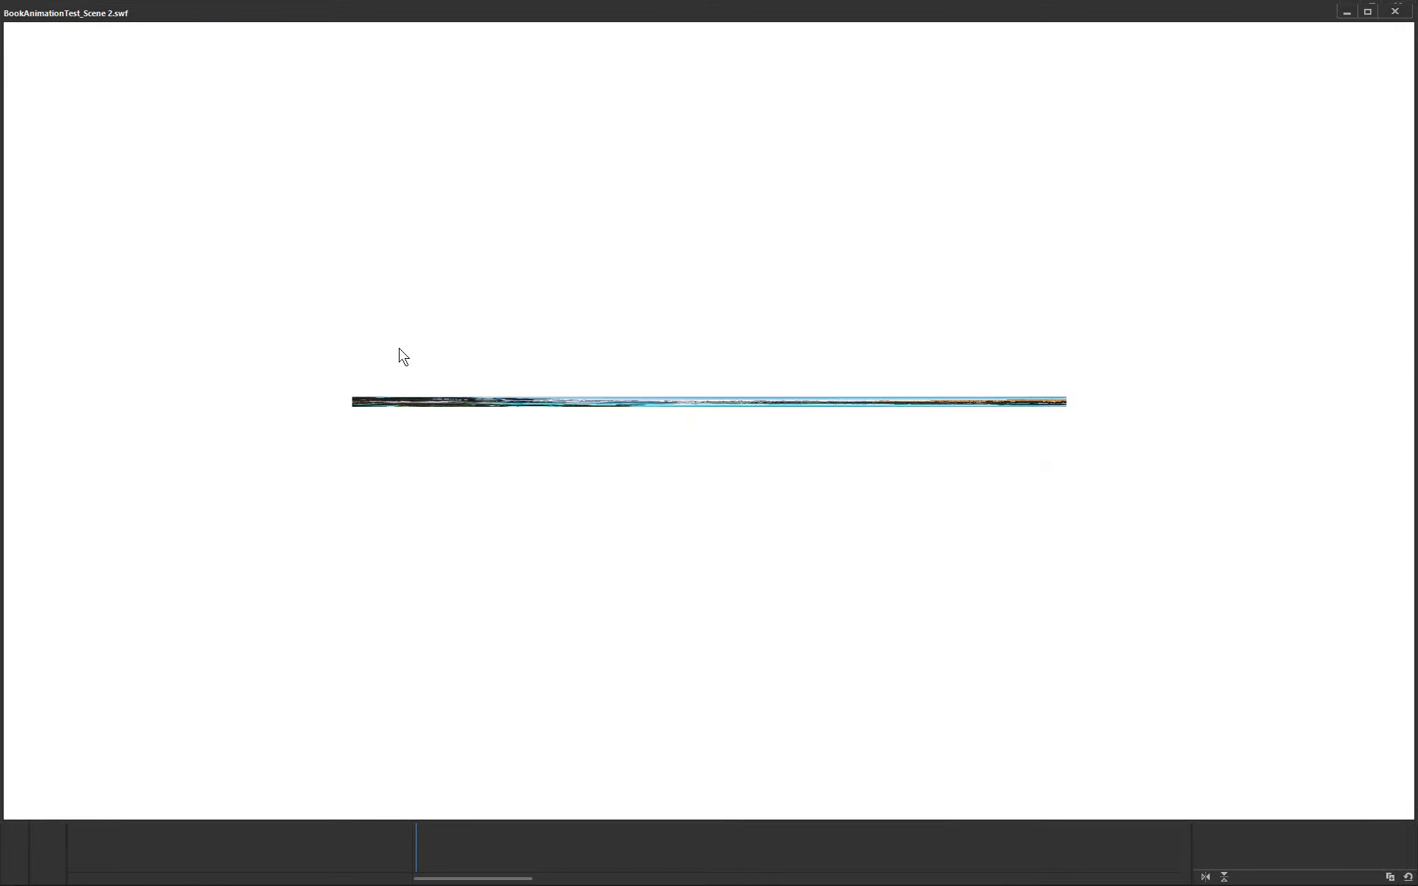
click(1395, 11)
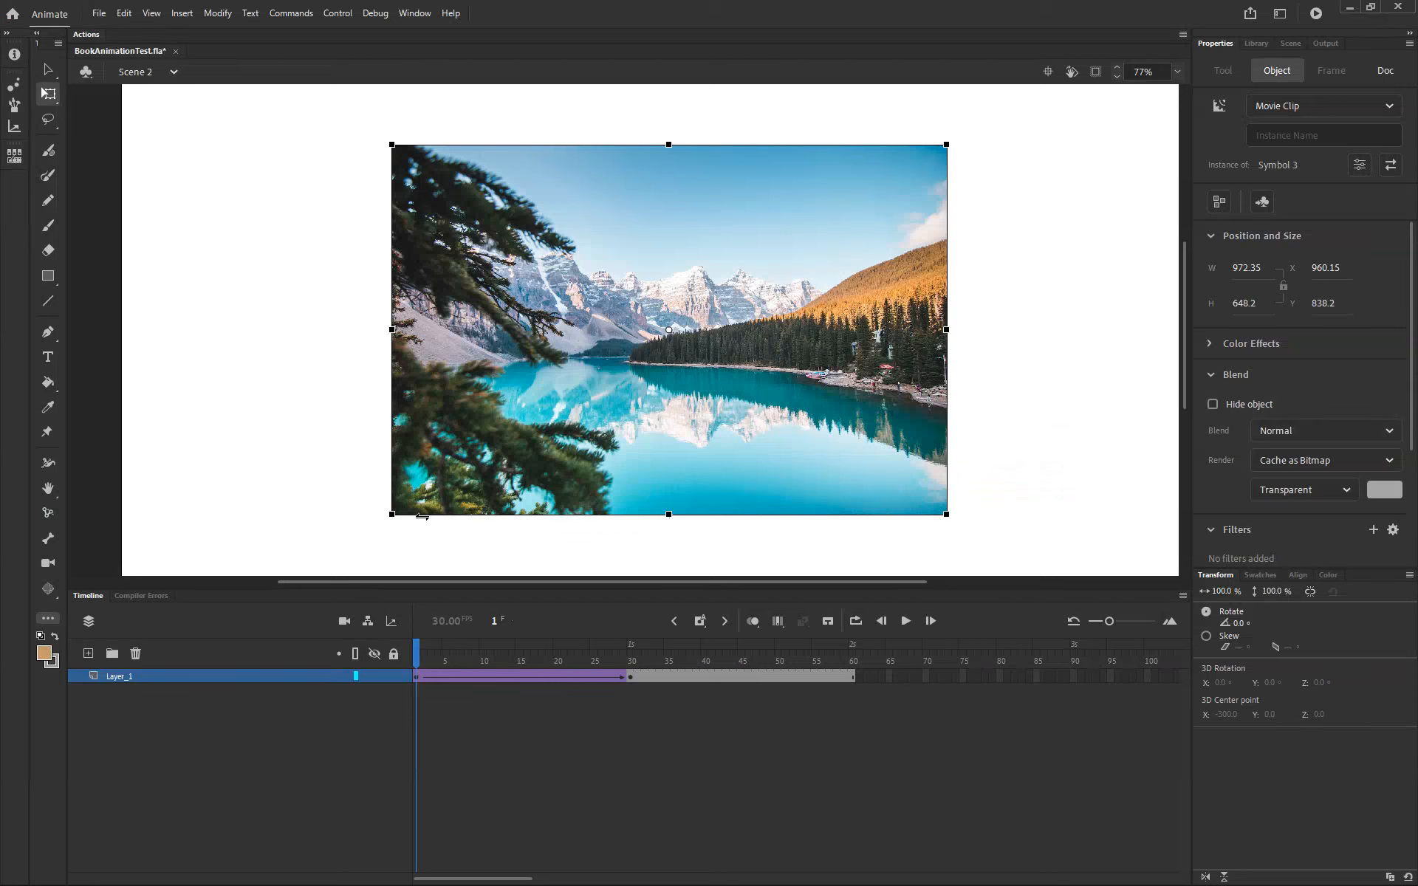
Step: Switch the frame 1 image instance's render back to Original (No Change)
click(500, 545)
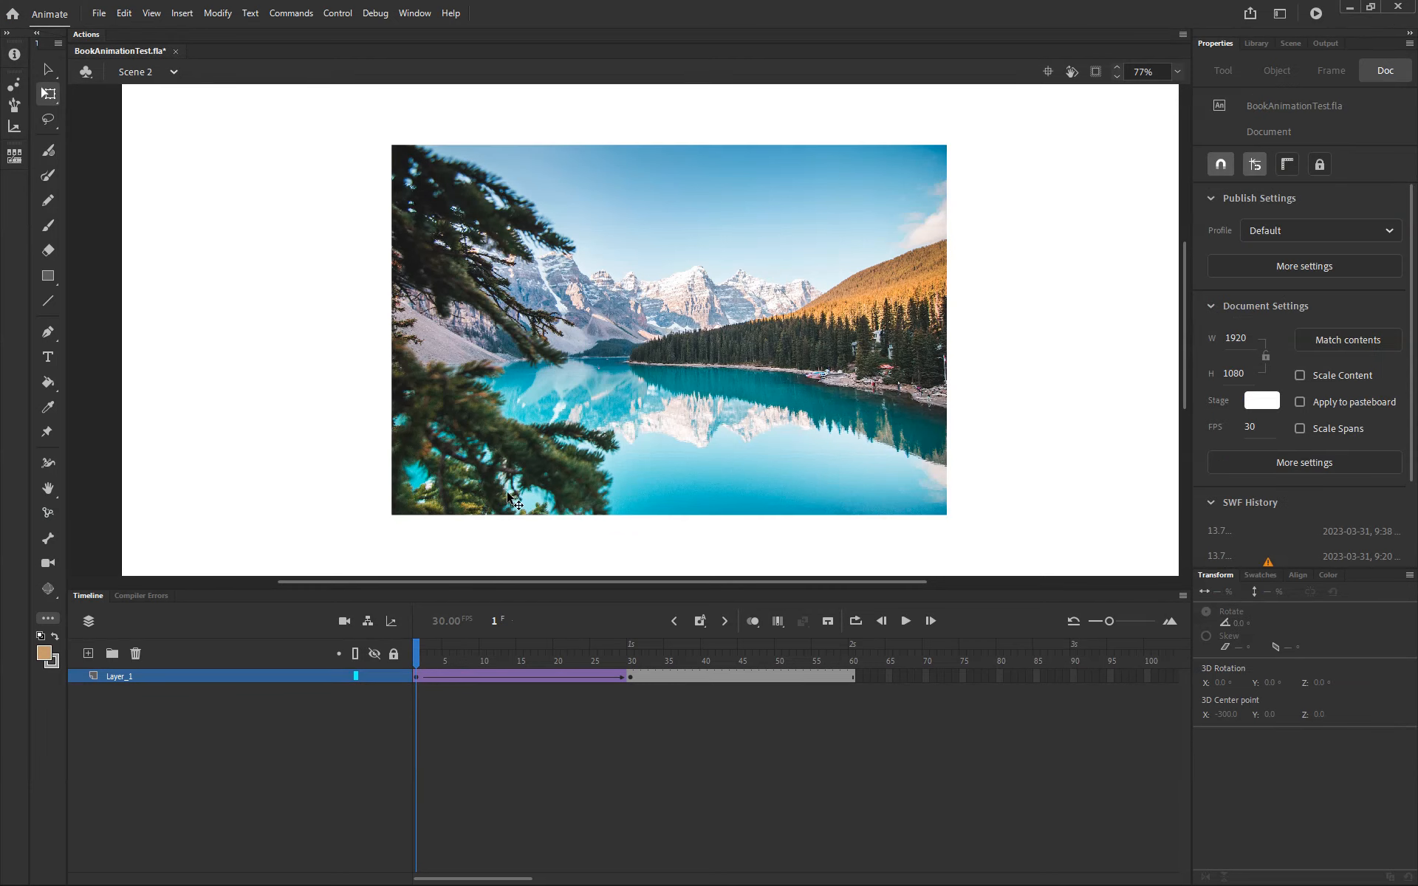
click(509, 499)
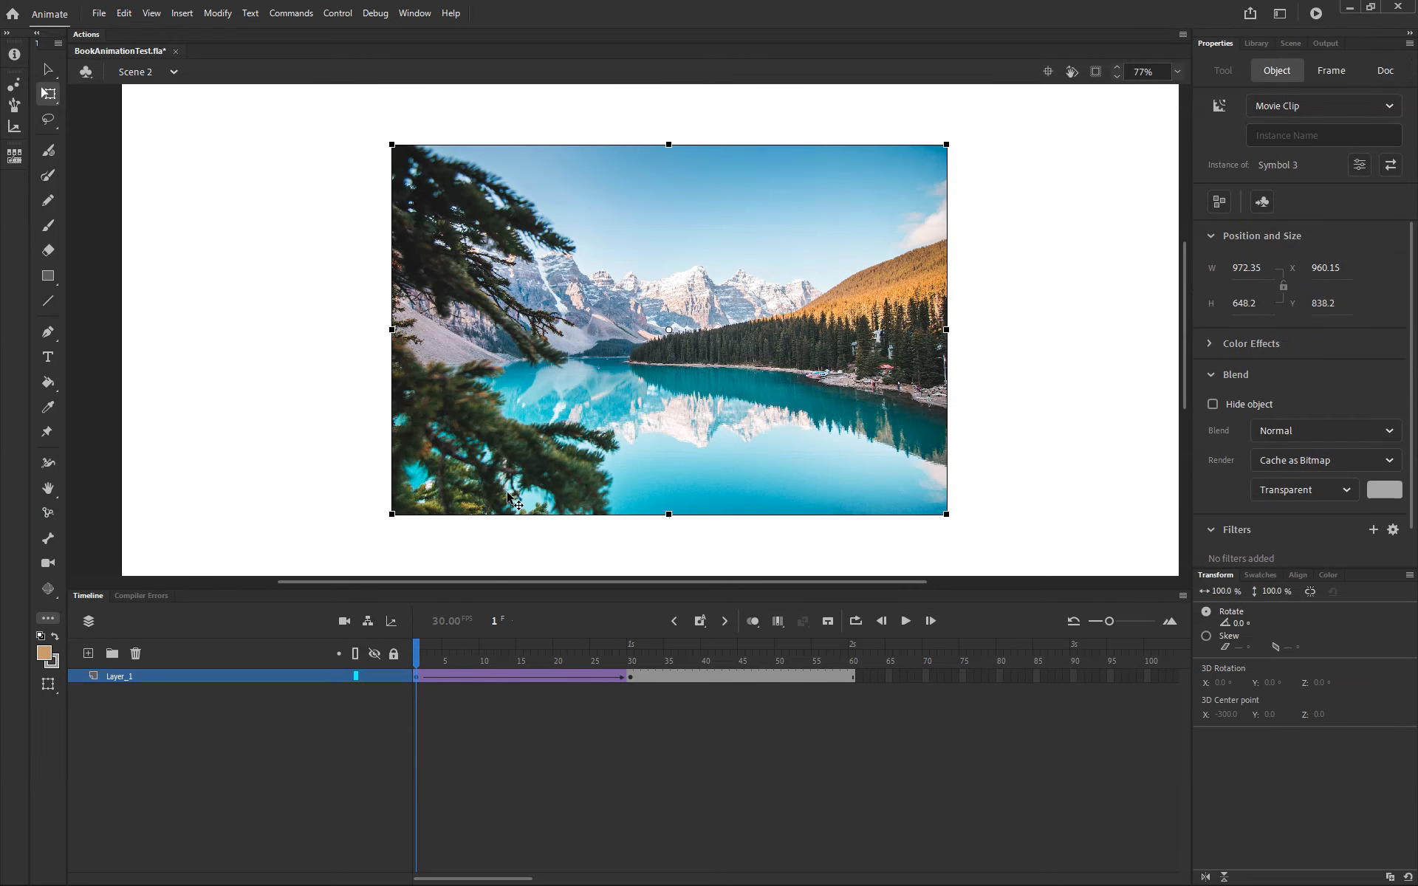
click(1340, 460)
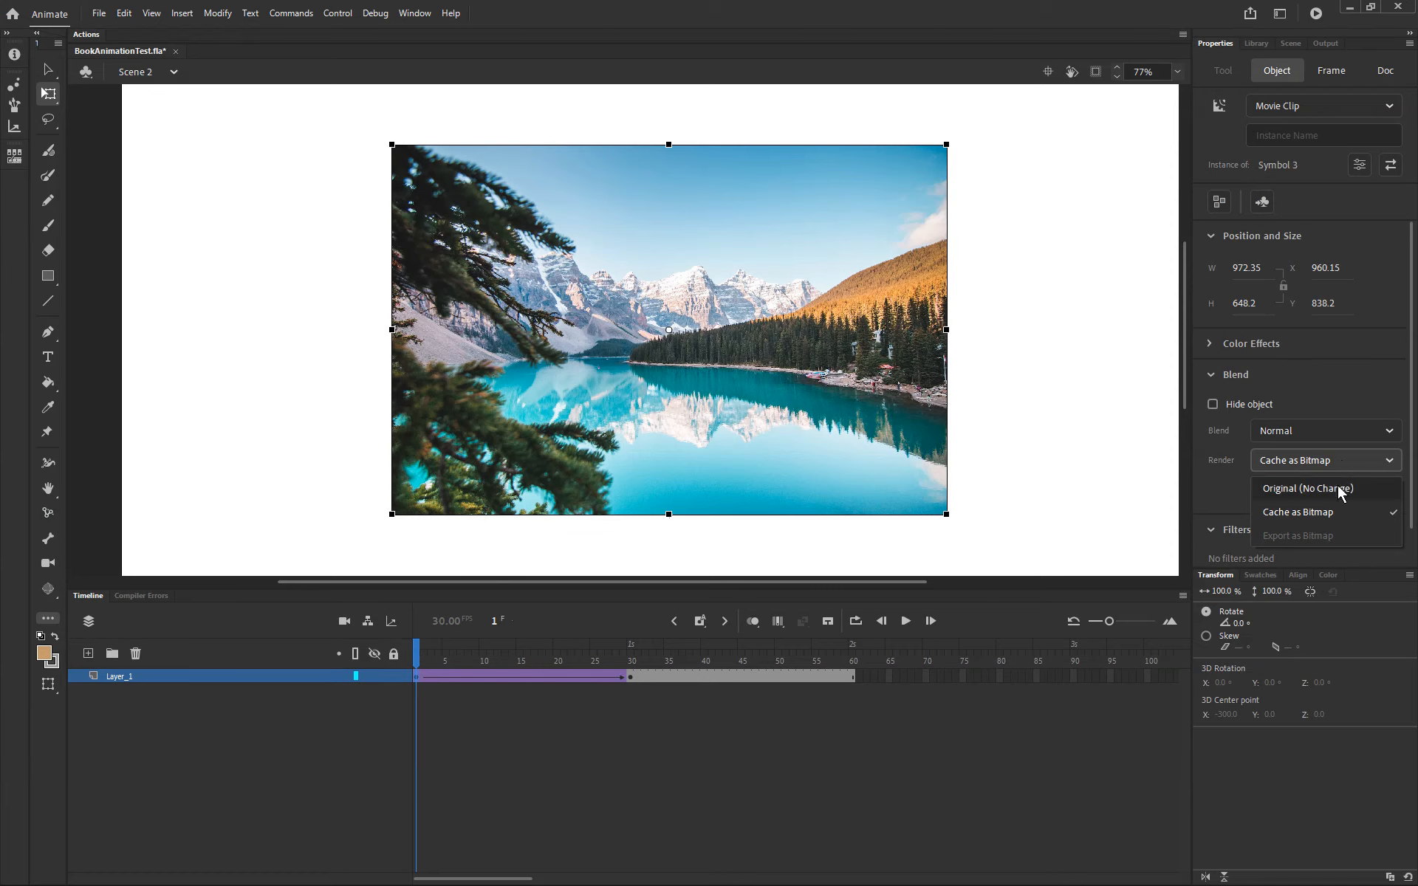
click(1340, 490)
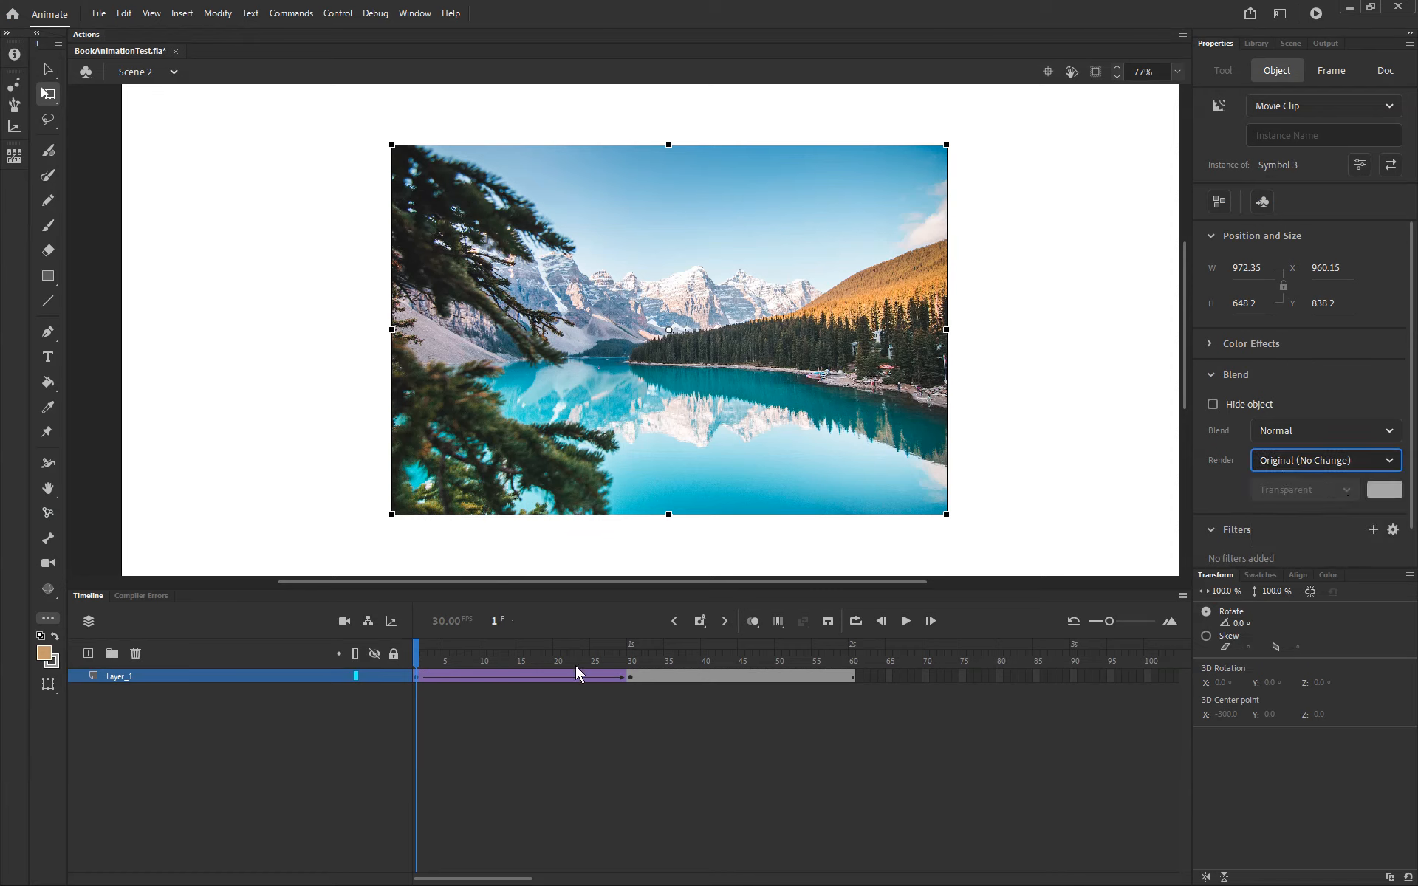
Step: Reset the frame 30 instance's render to Original (No Change) and test the movie
click(631, 659)
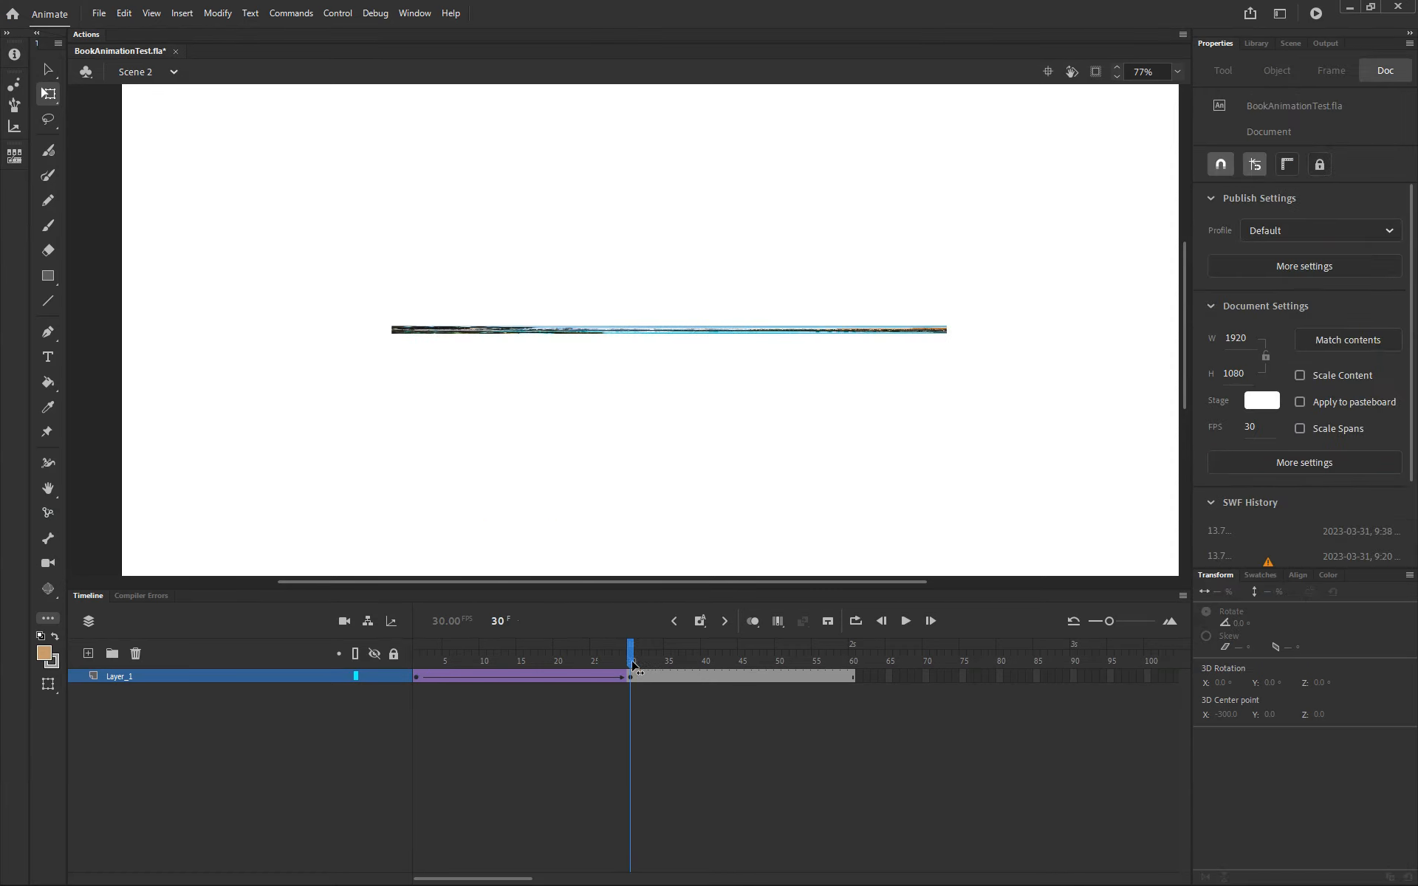
click(695, 333)
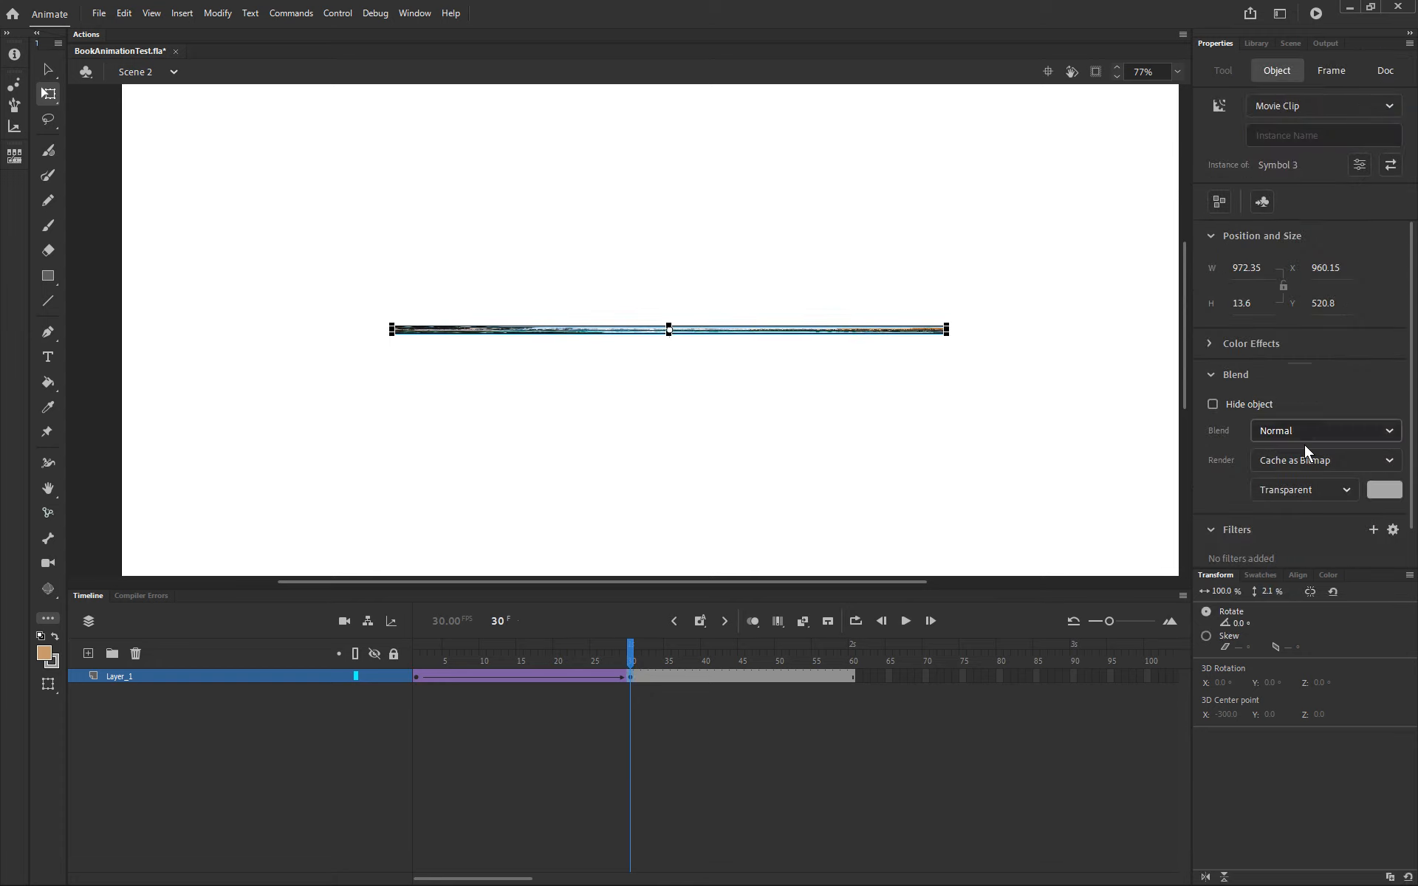
click(1321, 458)
click(1307, 486)
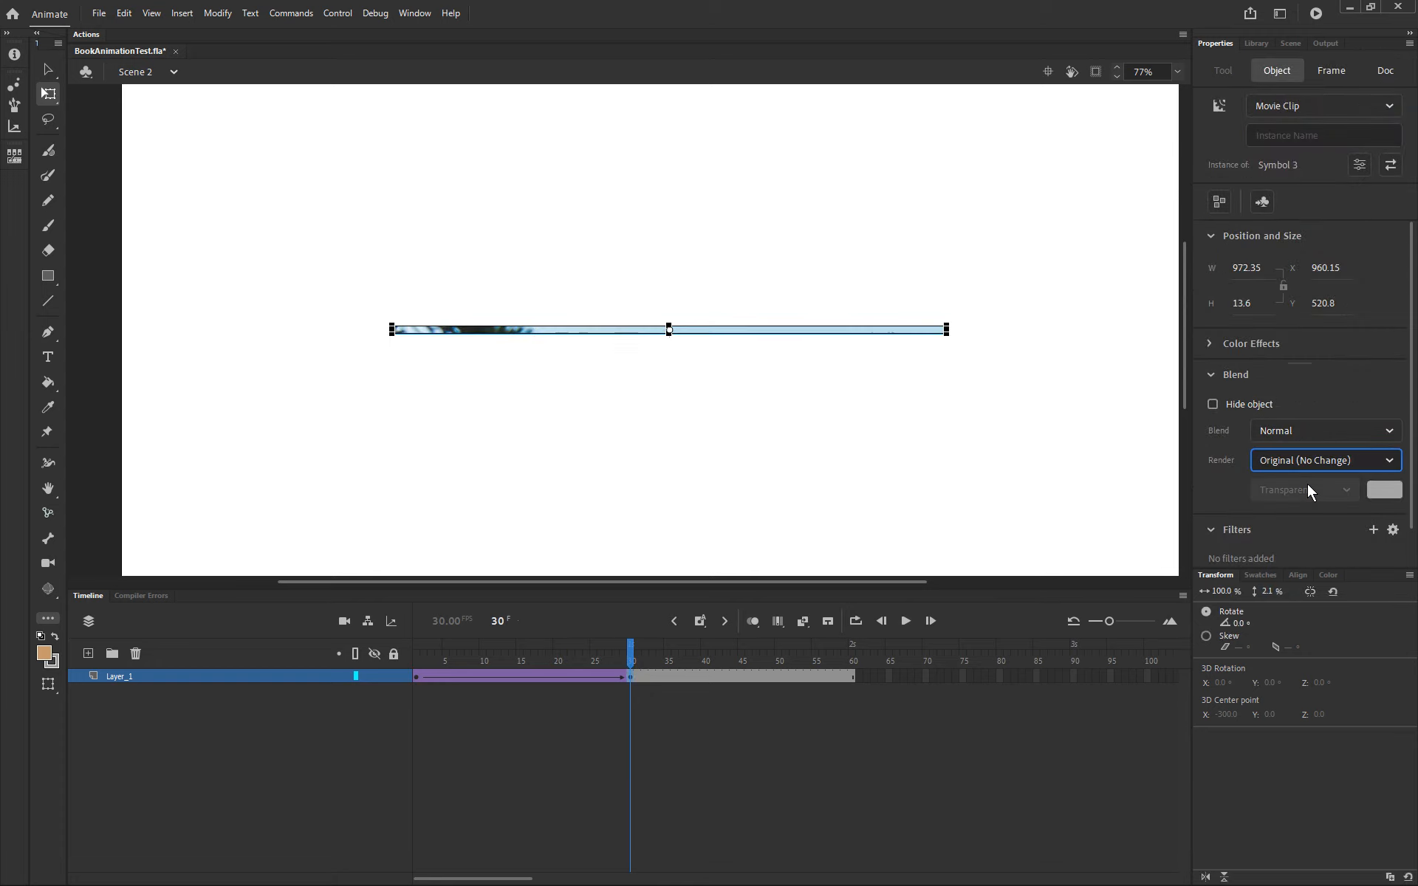
click(1047, 417)
key(ctrl+Return)
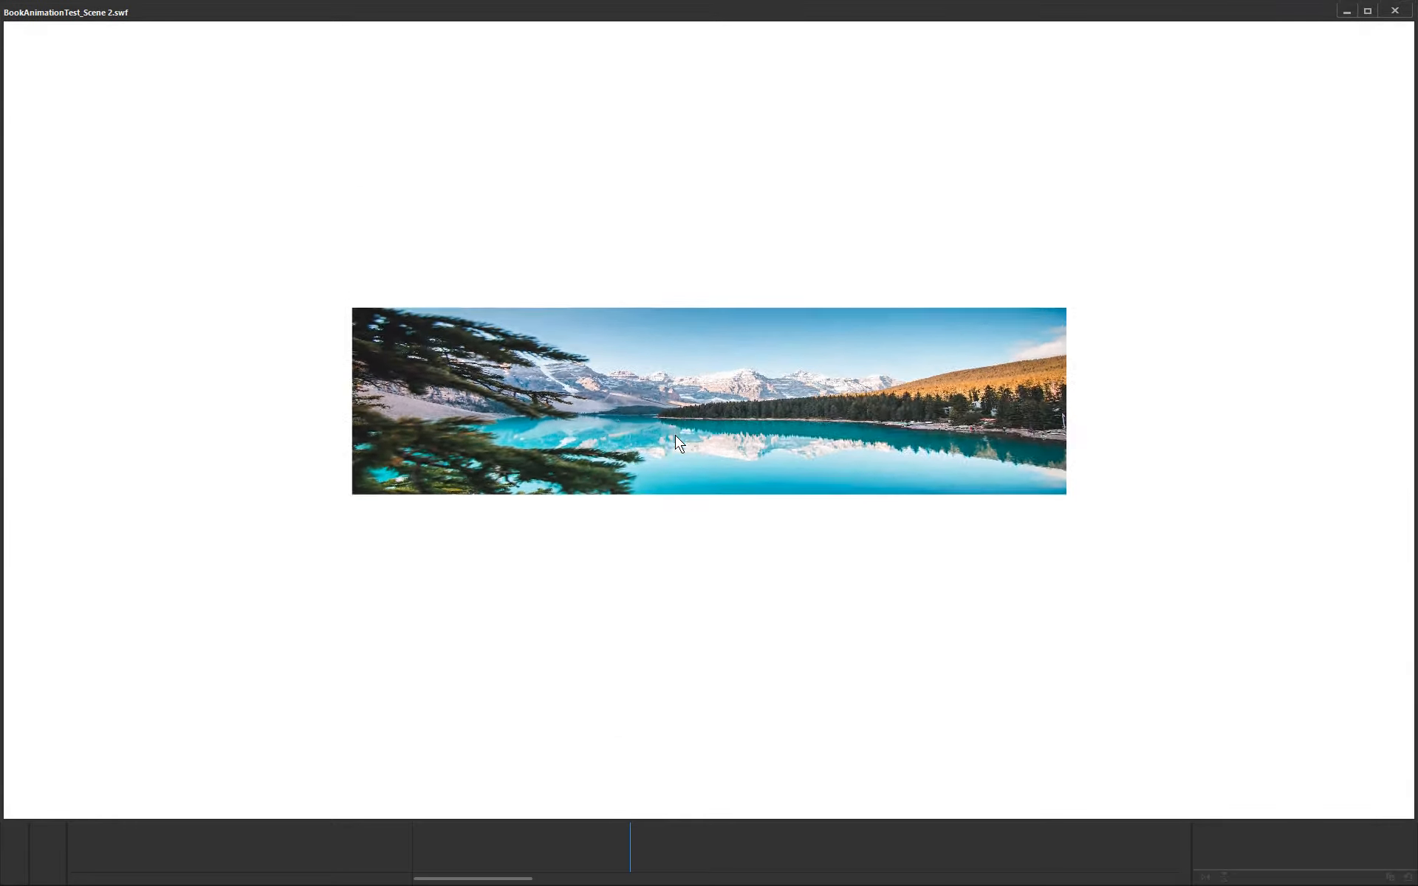
key(ctrl+w)
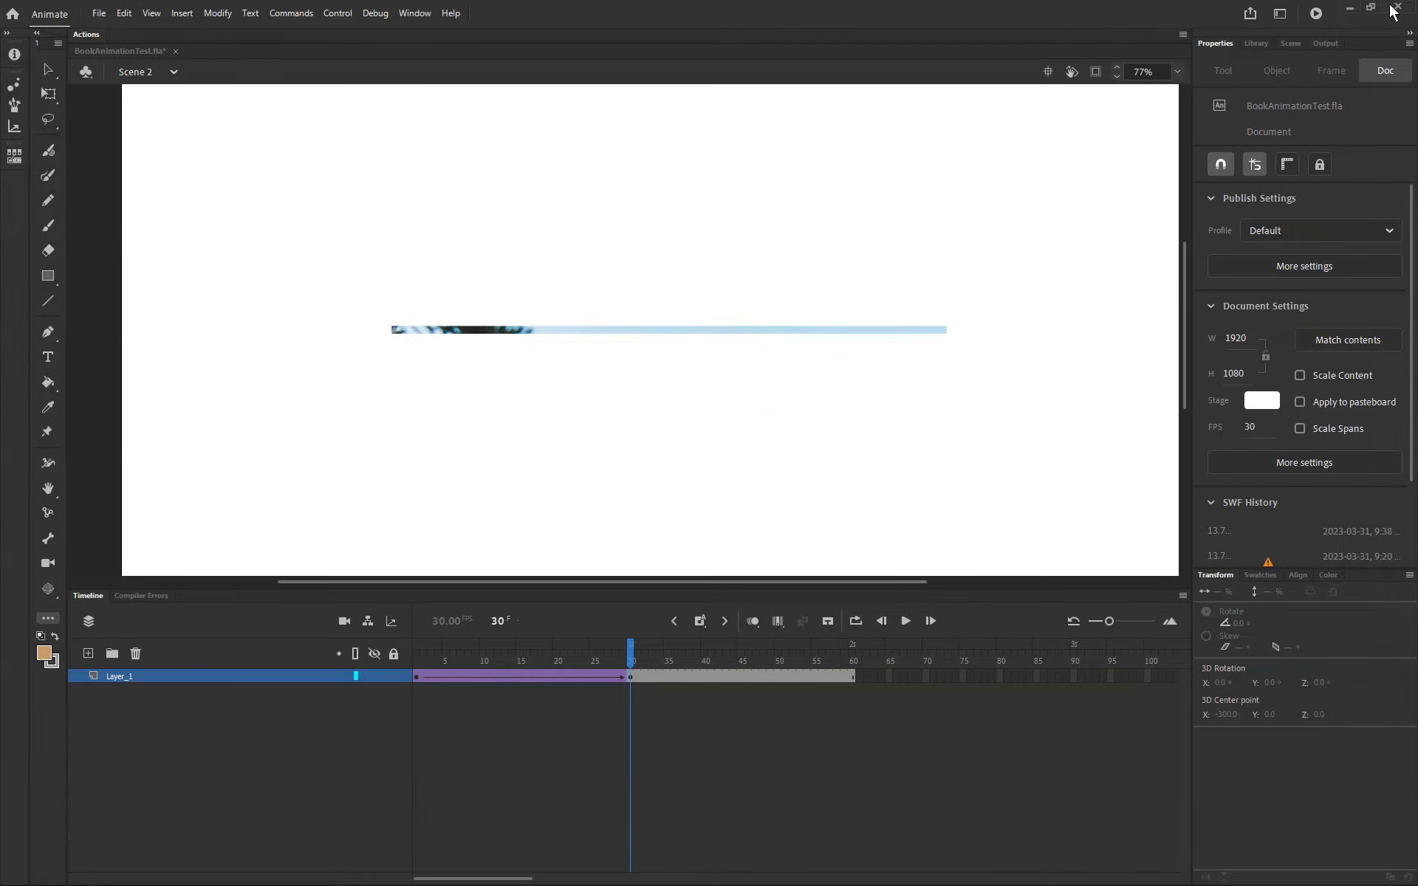
Step: Set the frame 30 image instance's render to Cache as Bitmap again
click(630, 680)
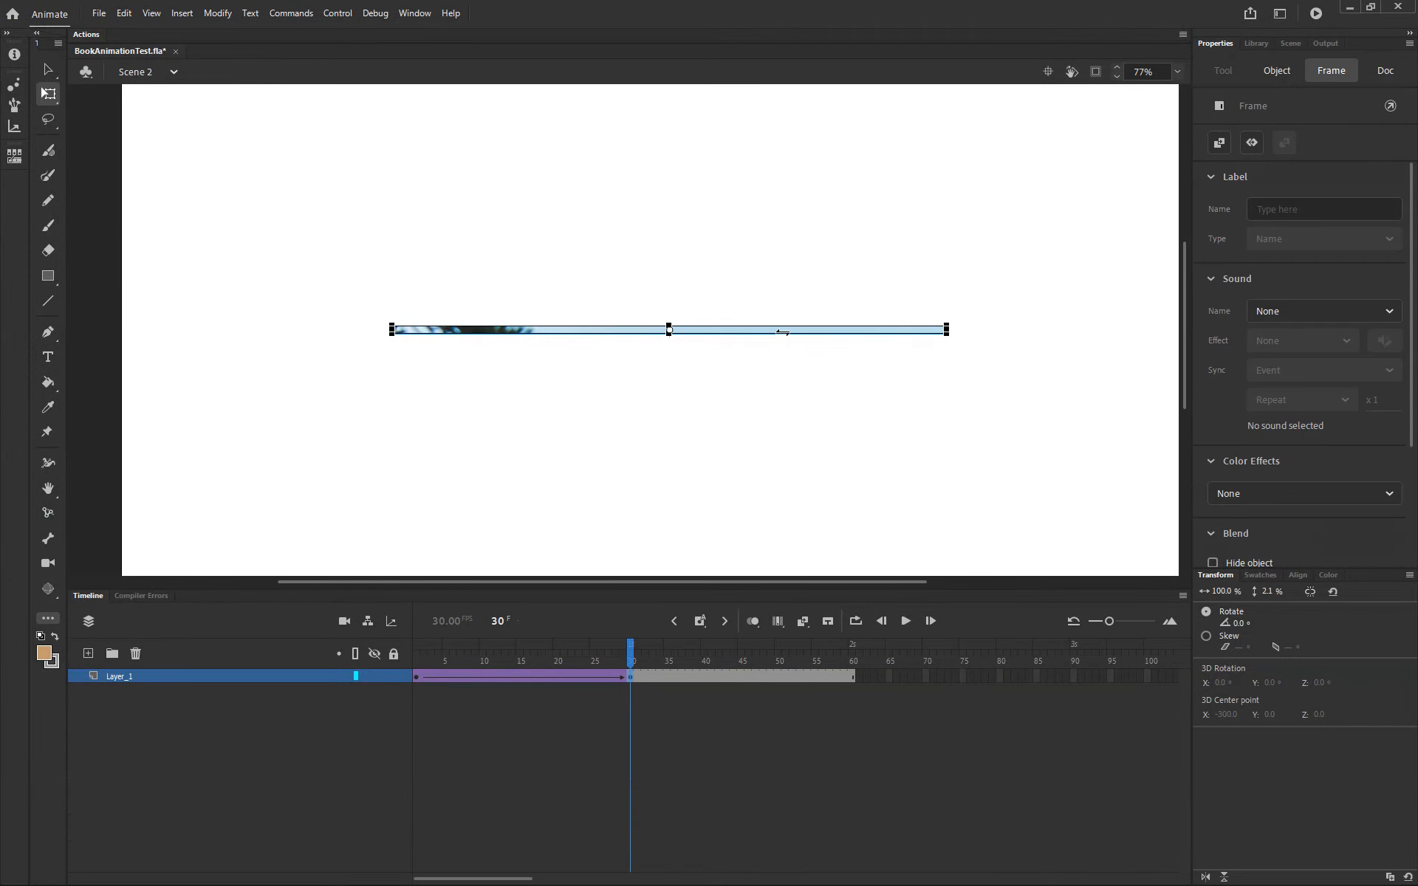
click(899, 287)
click(880, 330)
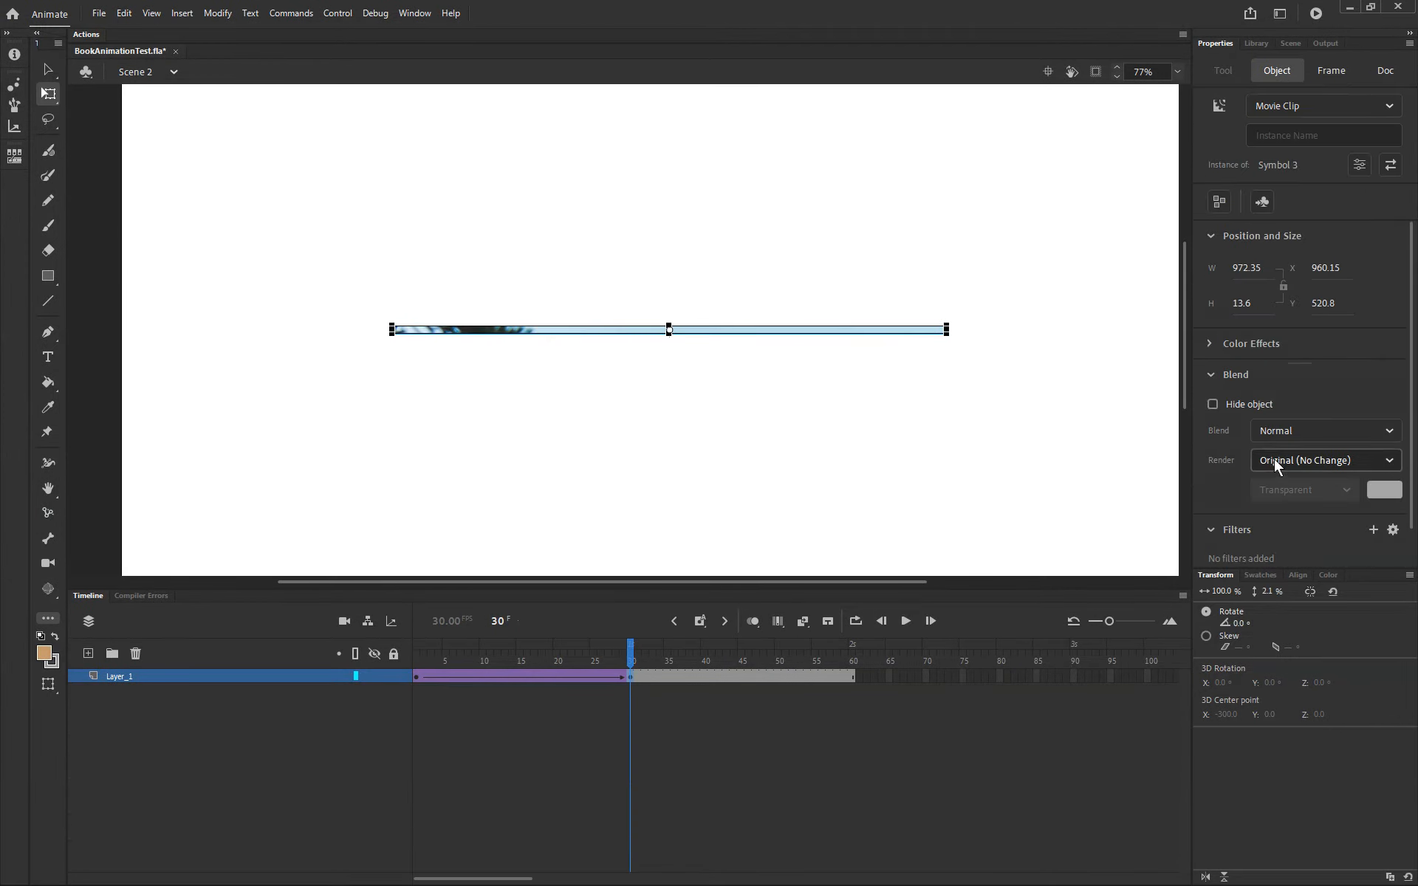
click(1279, 460)
click(1124, 413)
click(861, 329)
click(1276, 455)
click(1292, 508)
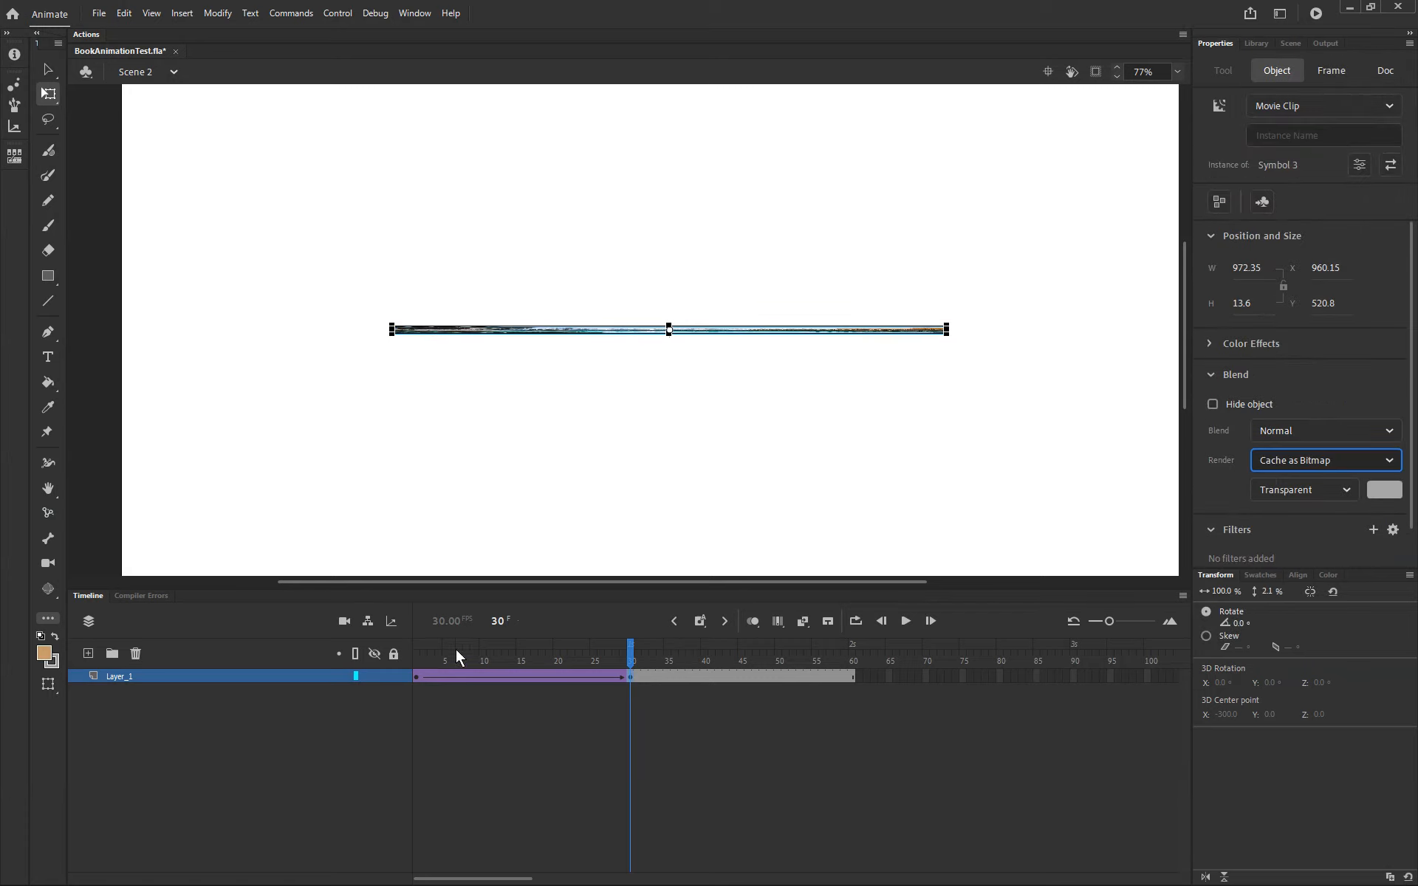
Step: Set the frame 1 image instance's render to Cache as Bitmap and preview the movie
click(421, 675)
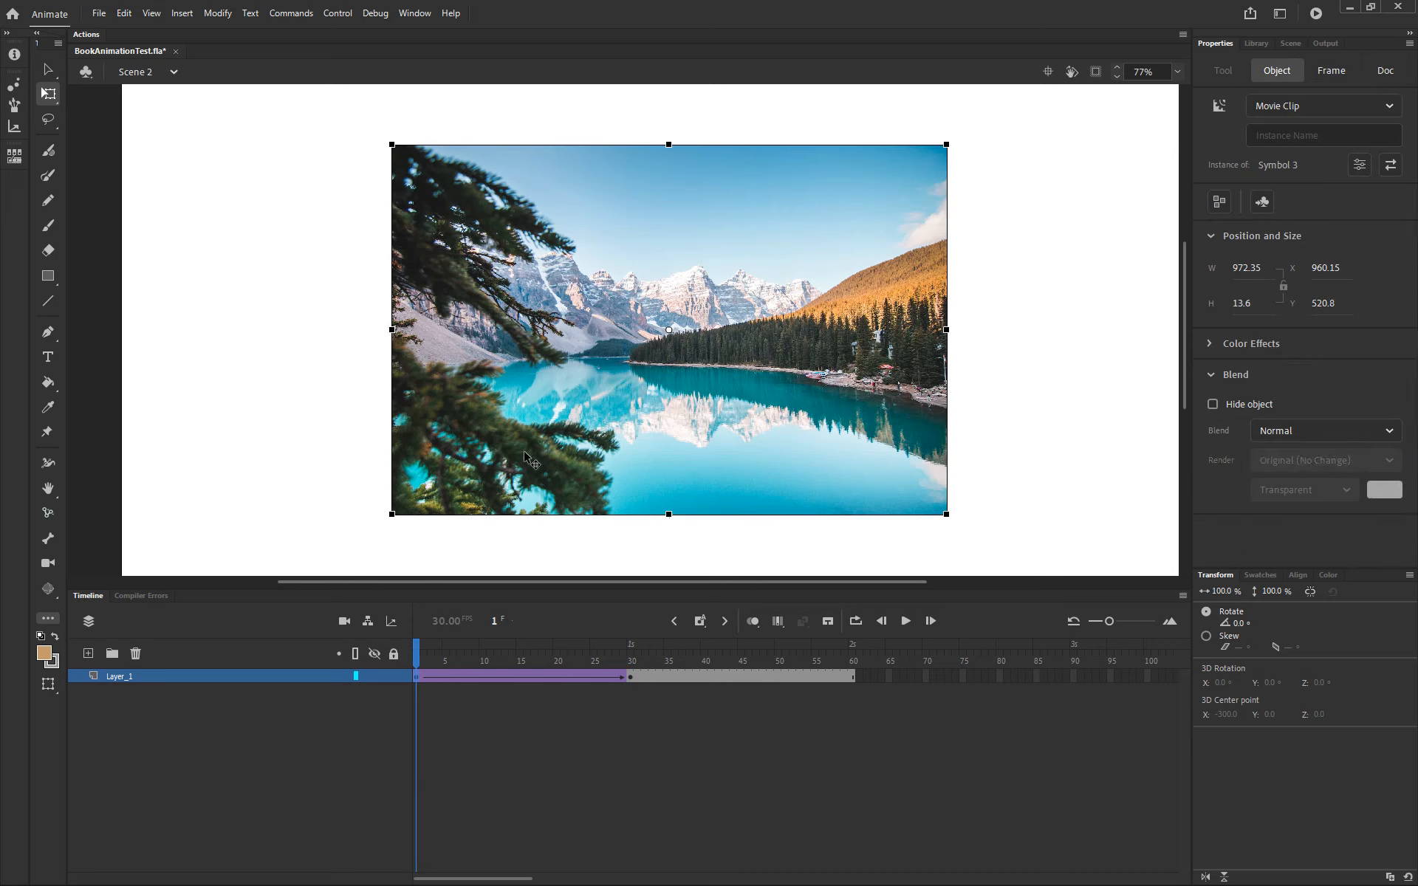
click(1286, 460)
click(1283, 490)
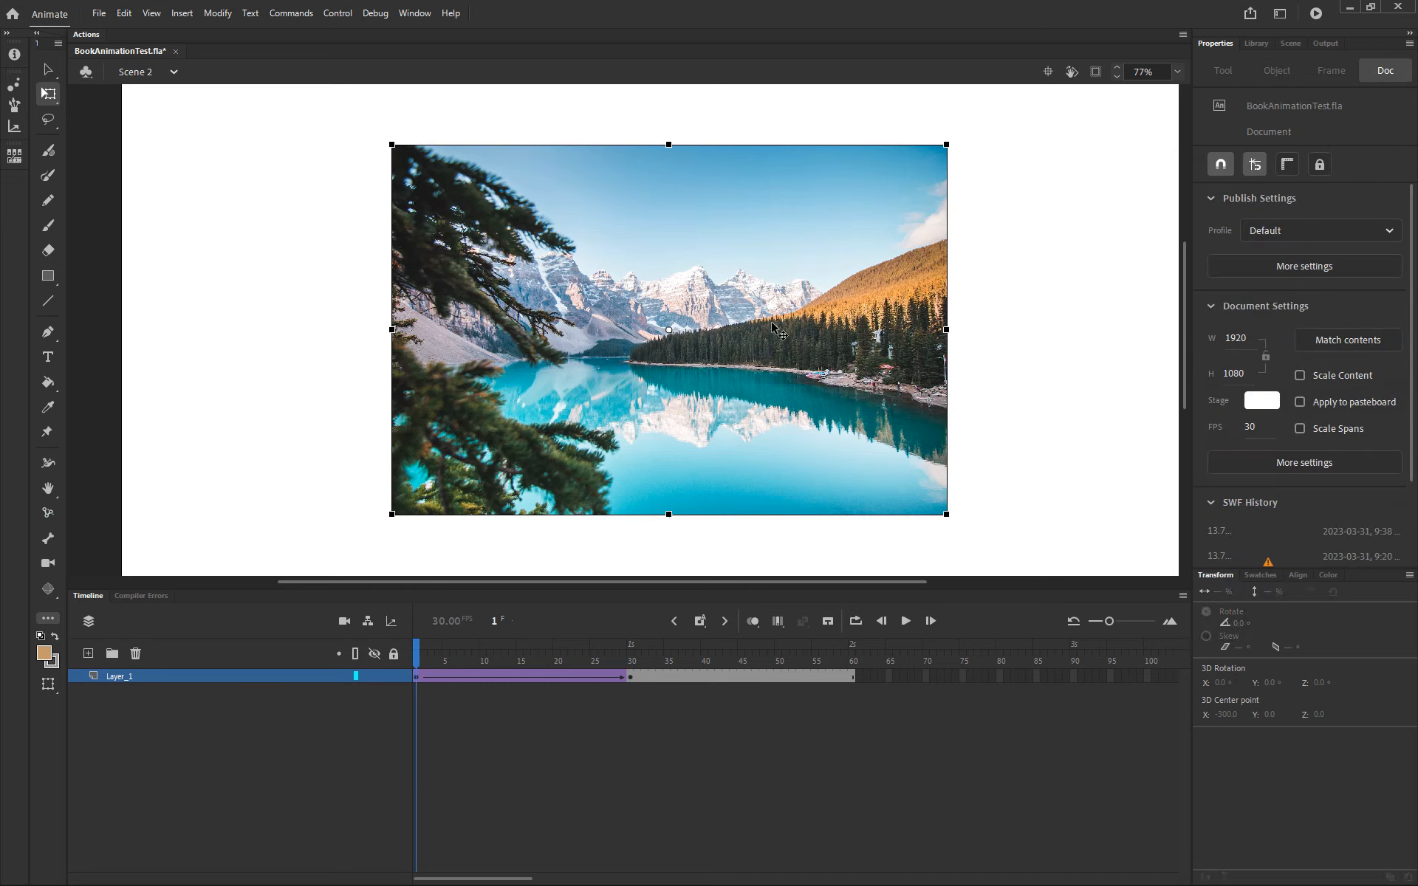
click(1311, 461)
click(1288, 511)
click(1105, 465)
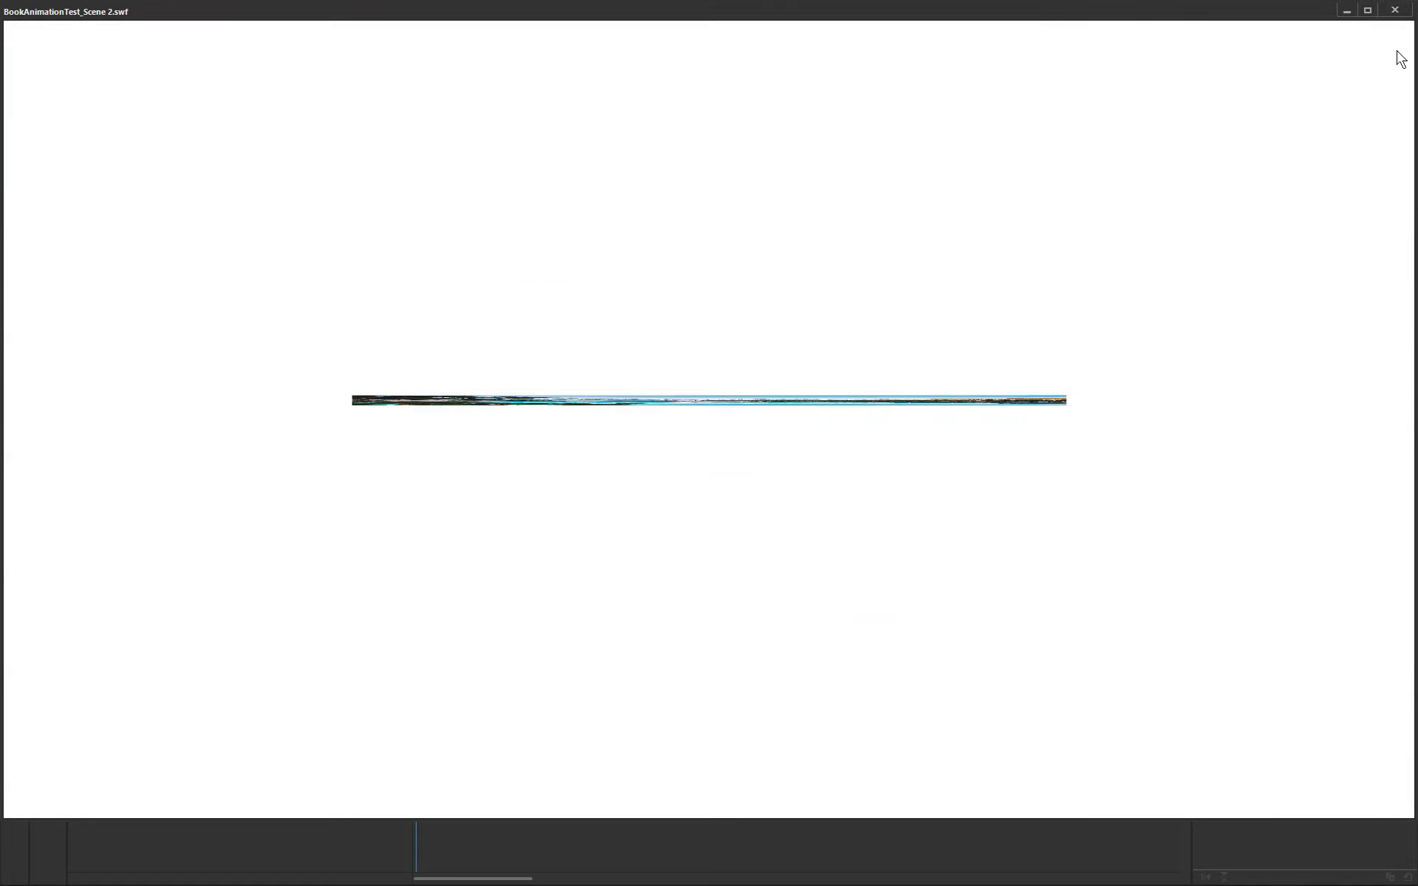
click(1395, 12)
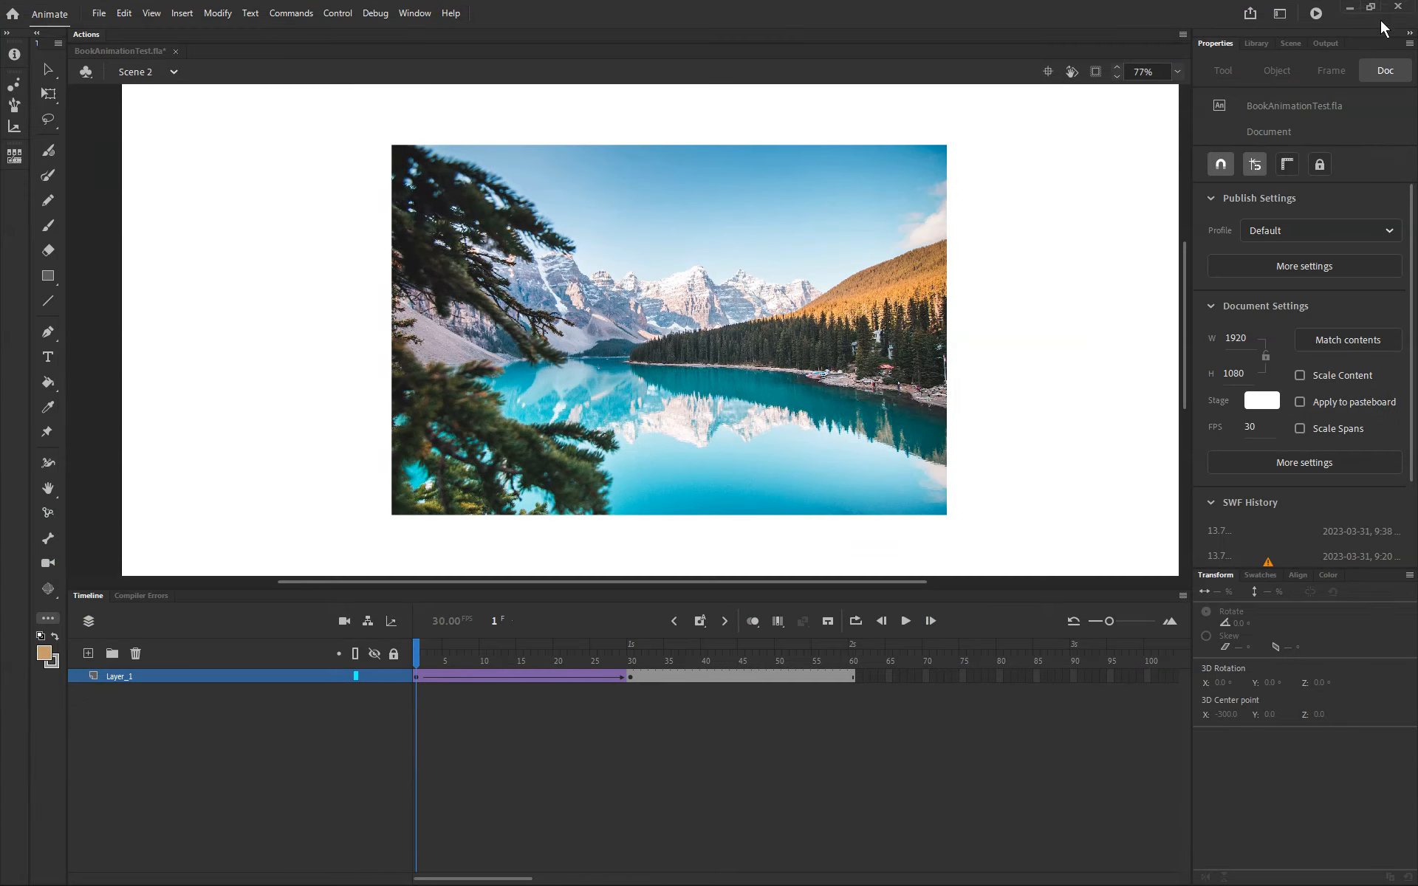
Step: Switch to Scene 1, open the Page symbol, and convert its frame 1 bitmap image into a symbol
click(134, 74)
click(143, 101)
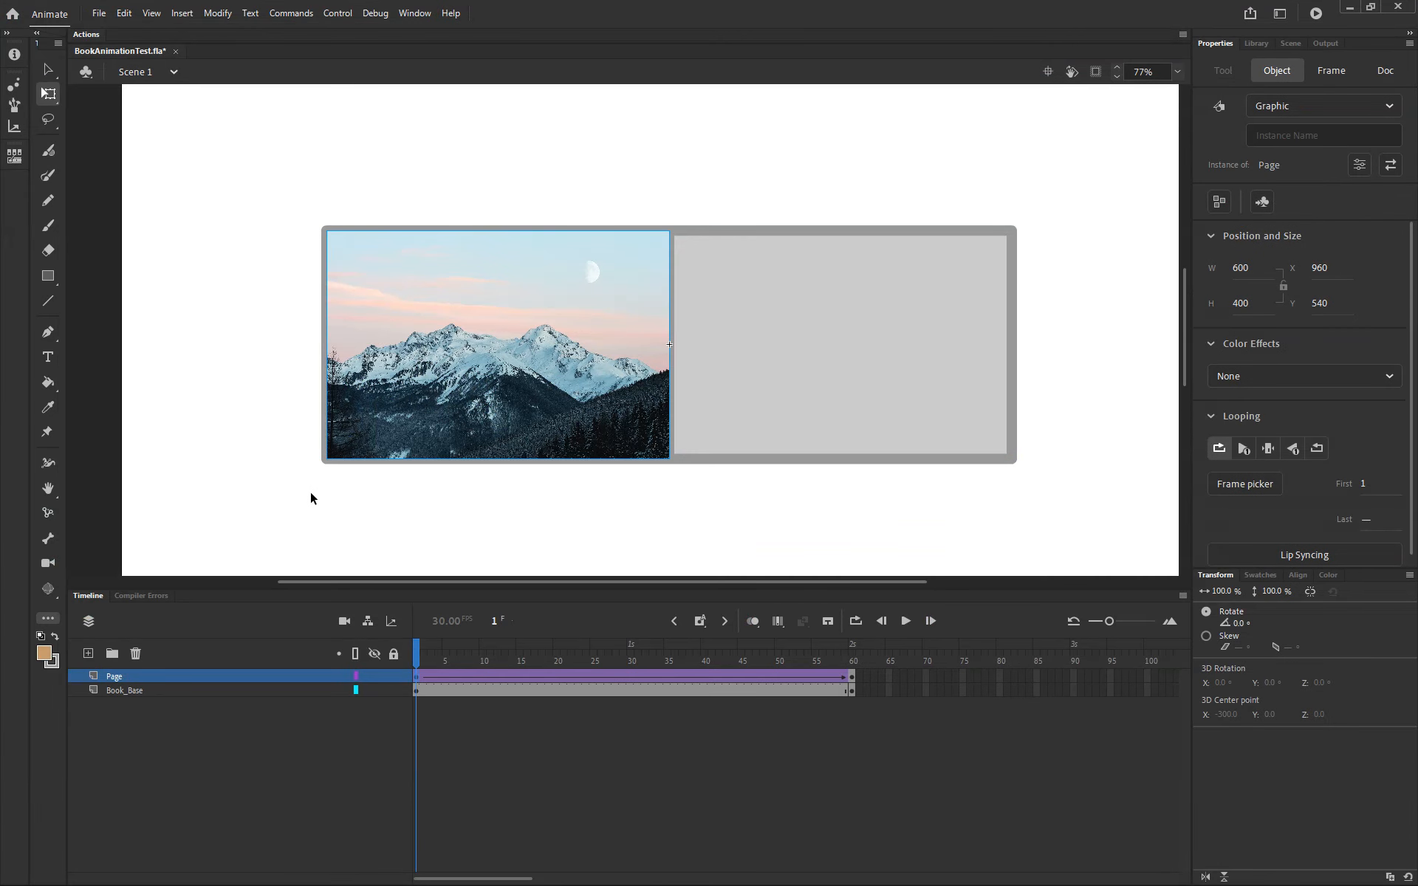
click(311, 498)
click(448, 394)
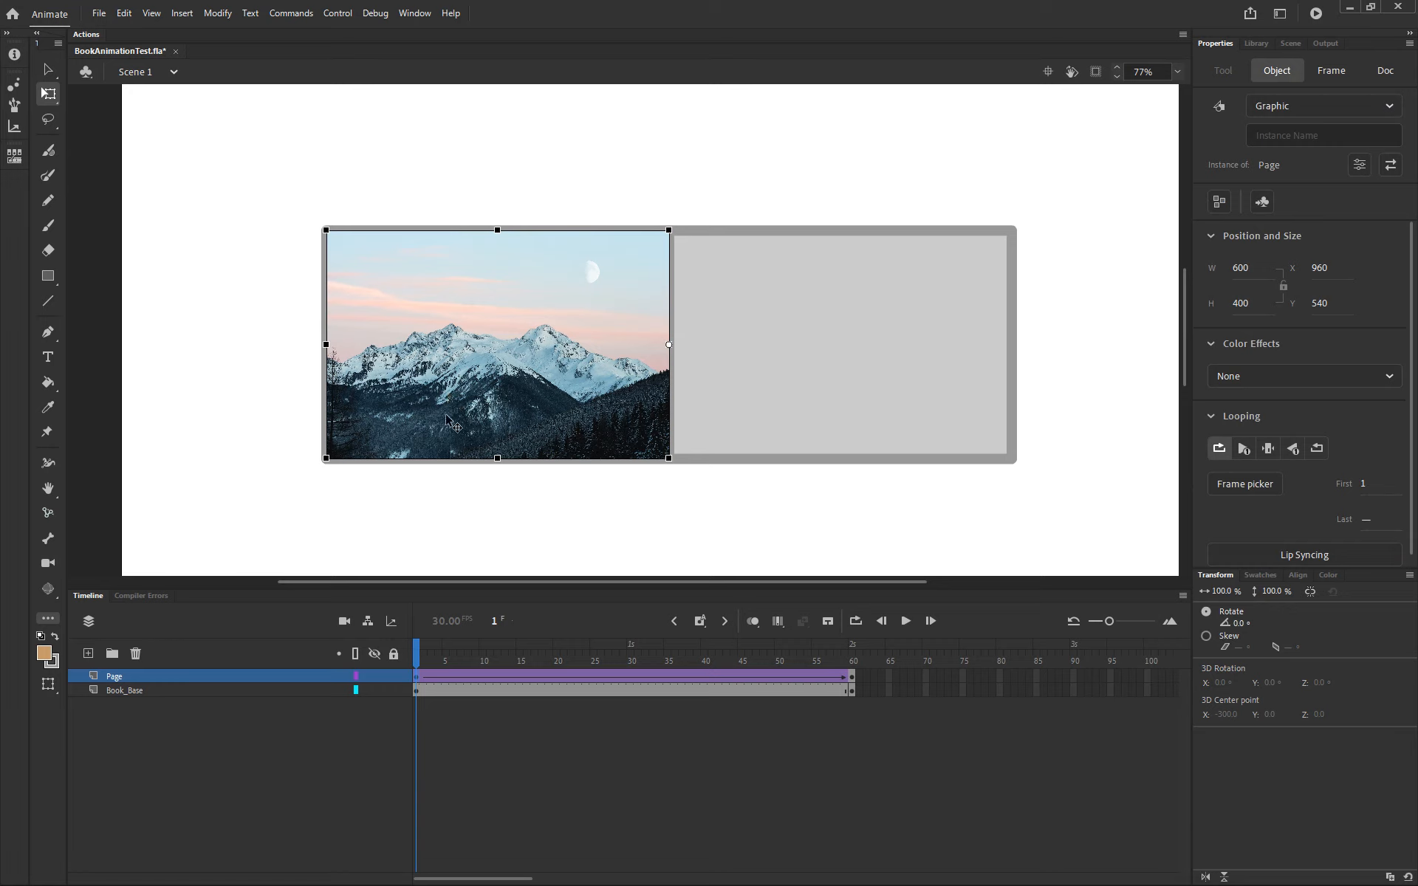
double_click(446, 420)
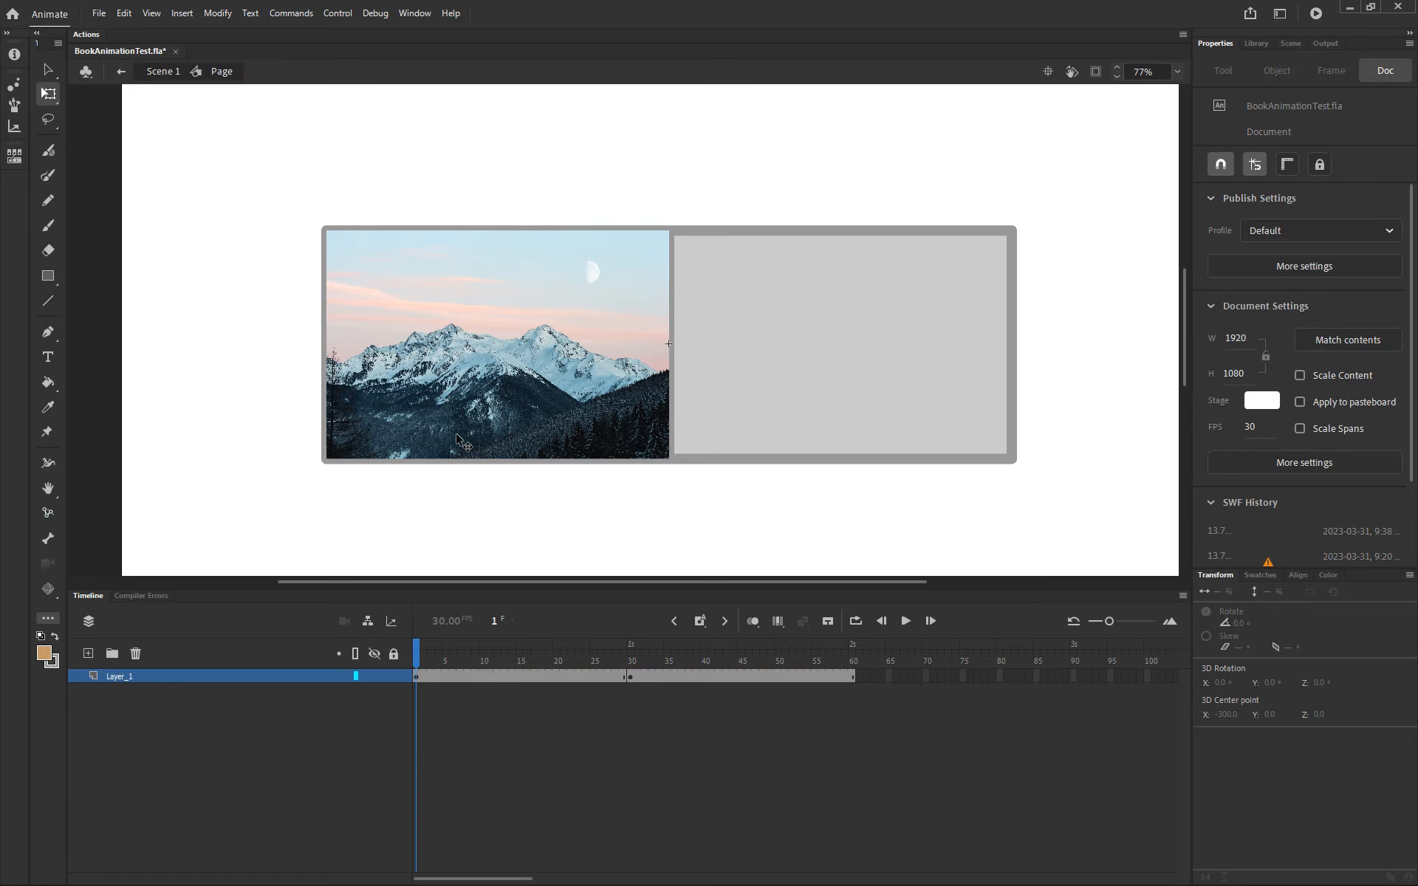
click(458, 441)
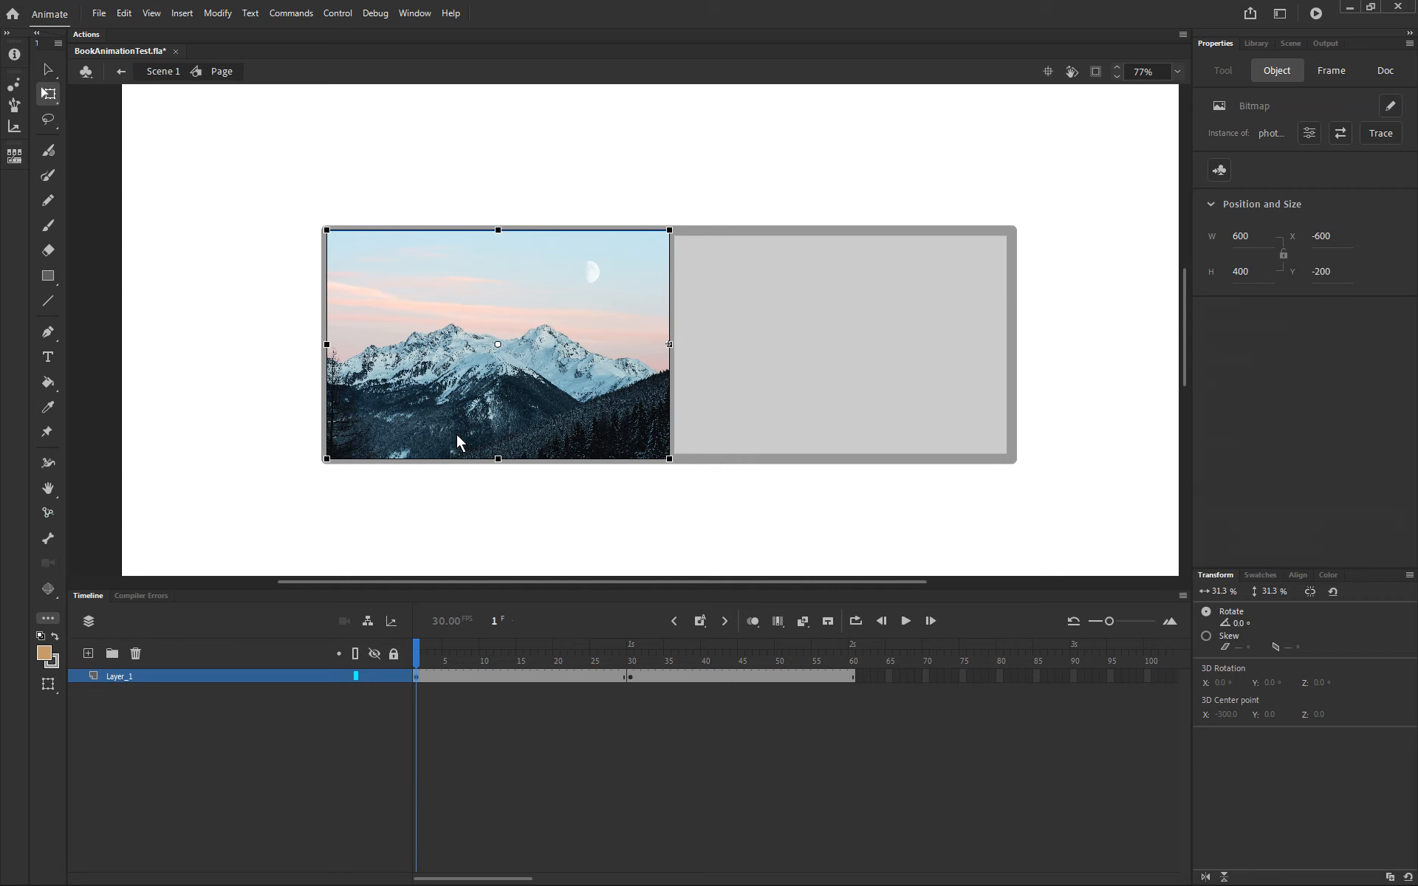
key(F8)
click(382, 46)
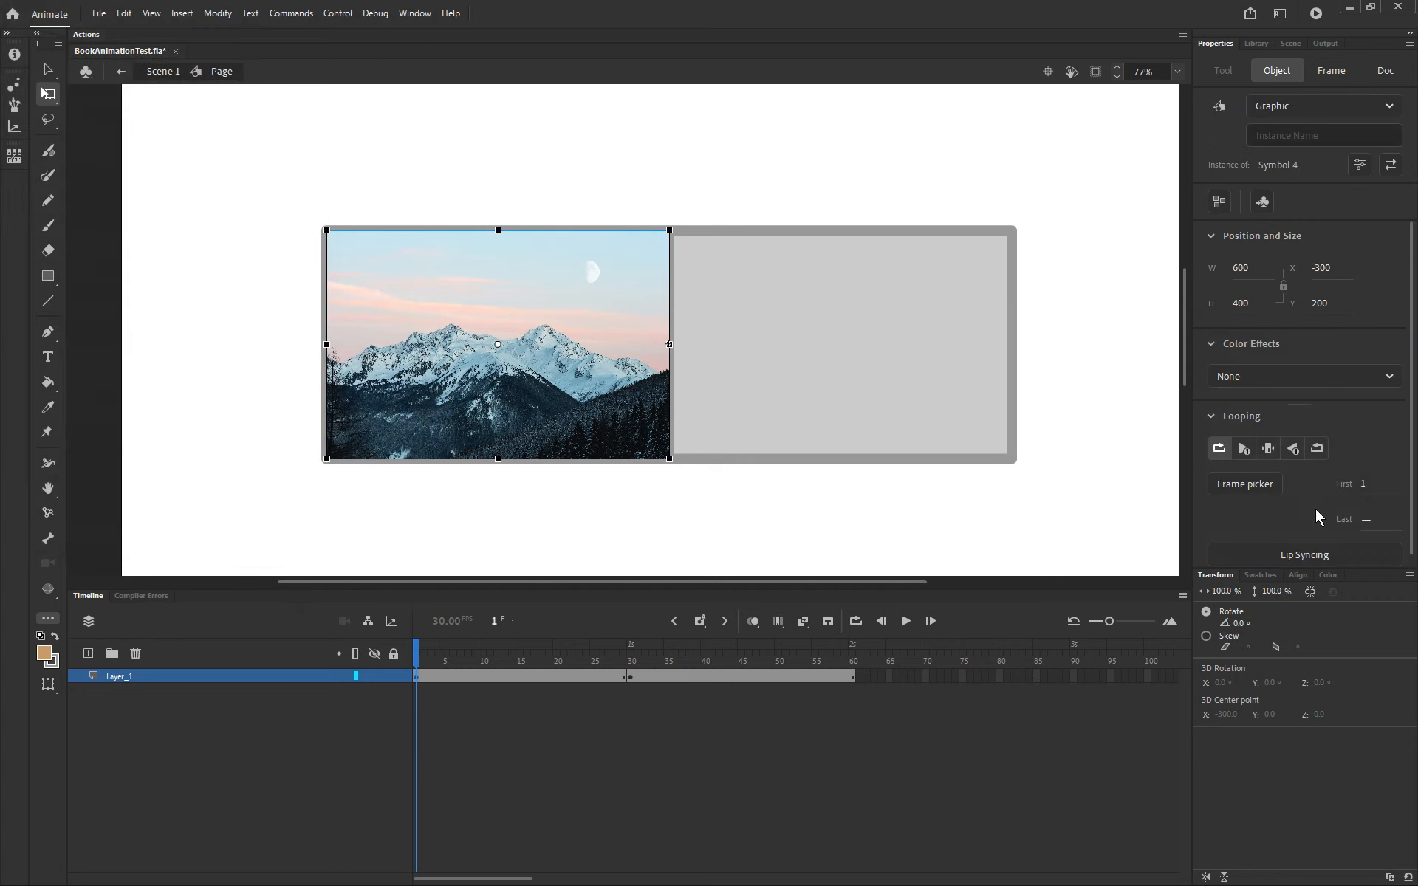
Step: Change the new symbol instance's type to Movie Clip and set its render to Cache as Bitmap
scroll(1363, 498, down, 1)
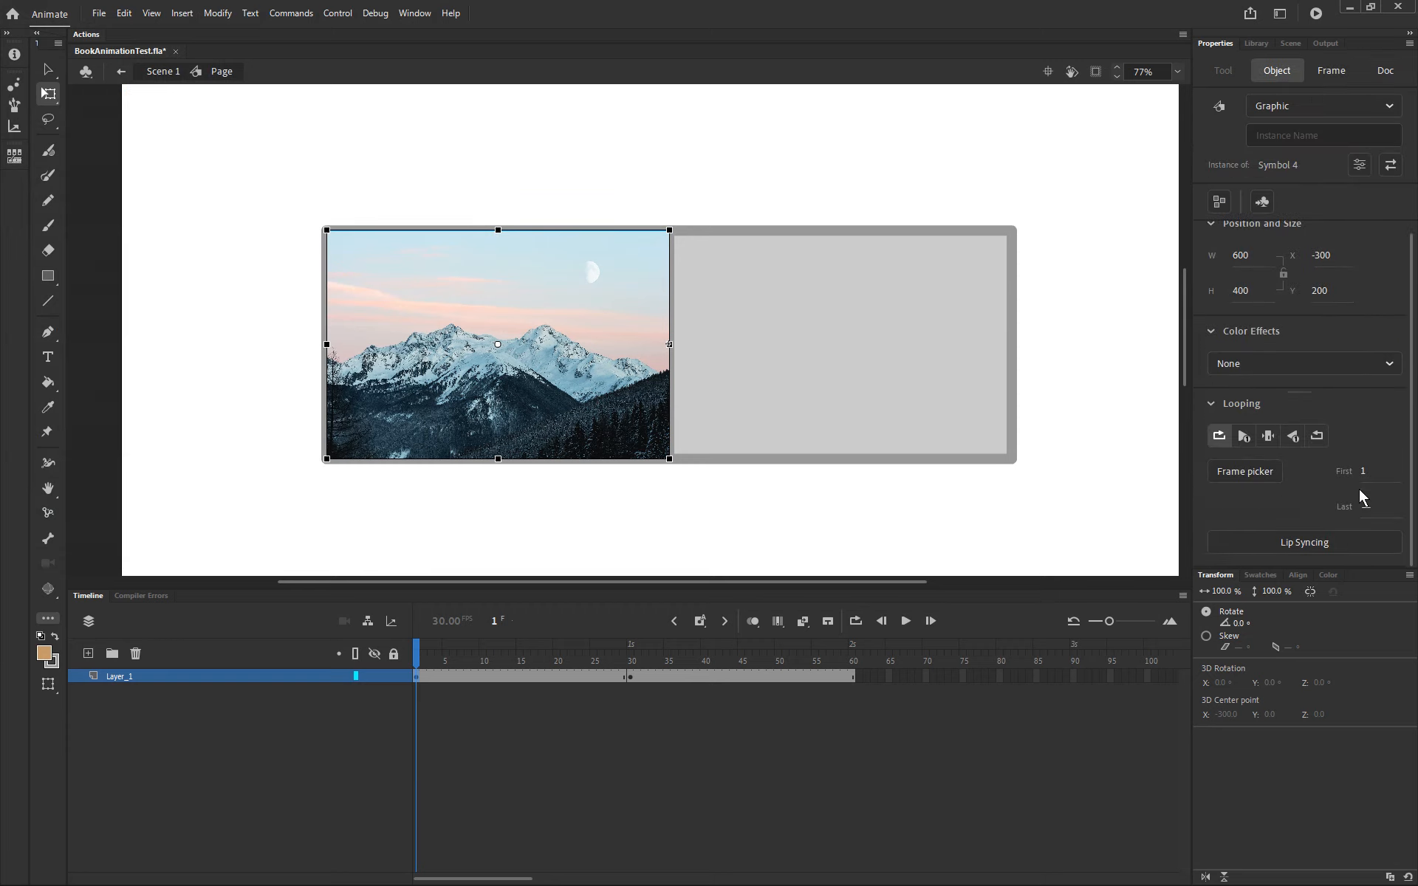
click(1293, 116)
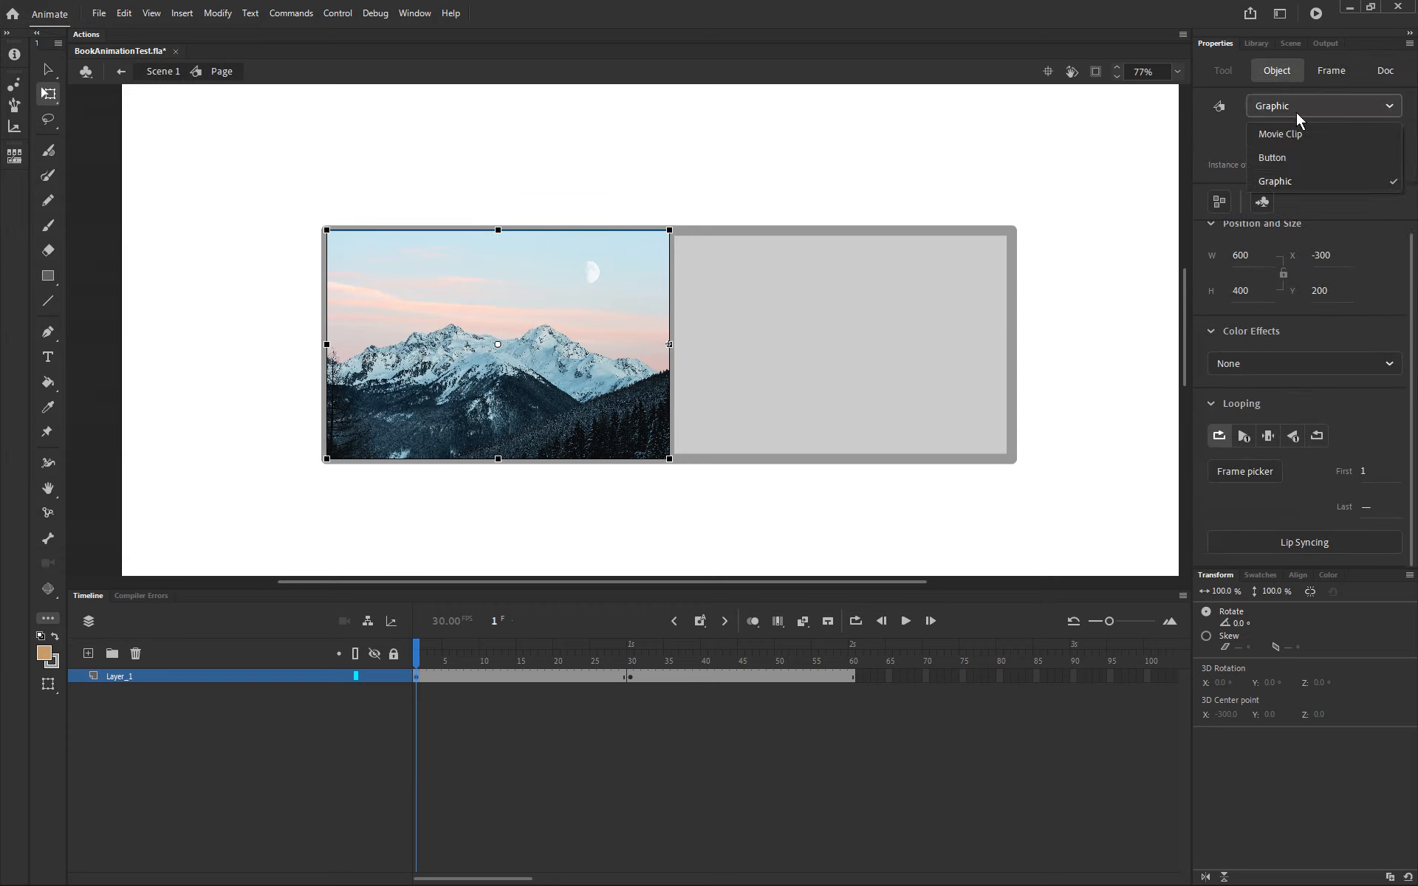
click(1297, 135)
click(1311, 460)
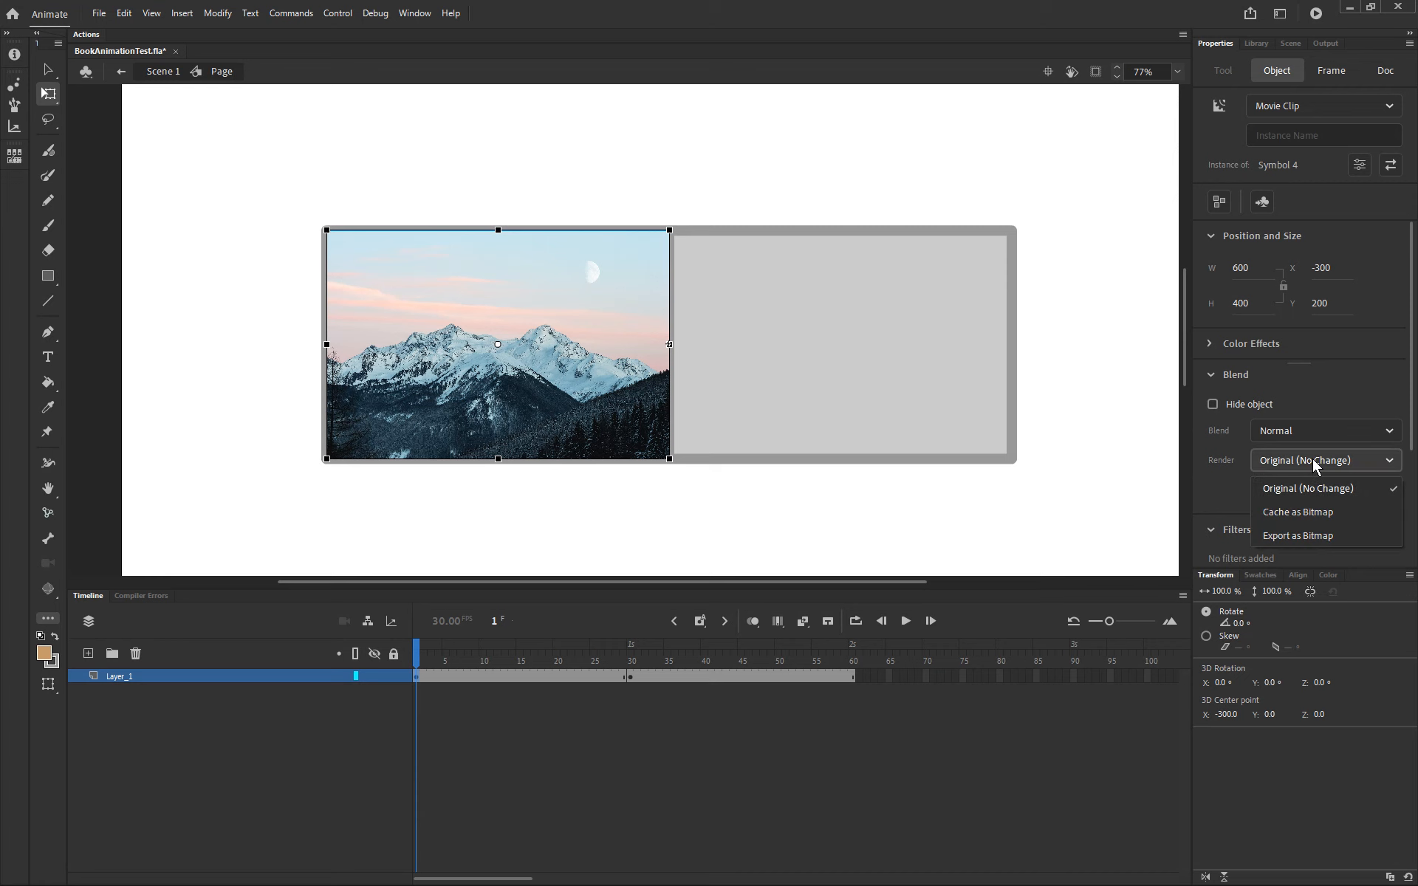
click(1315, 515)
Step: Select the bitmap image at frame 30 inside the Page symbol and convert it into a symbol
click(627, 676)
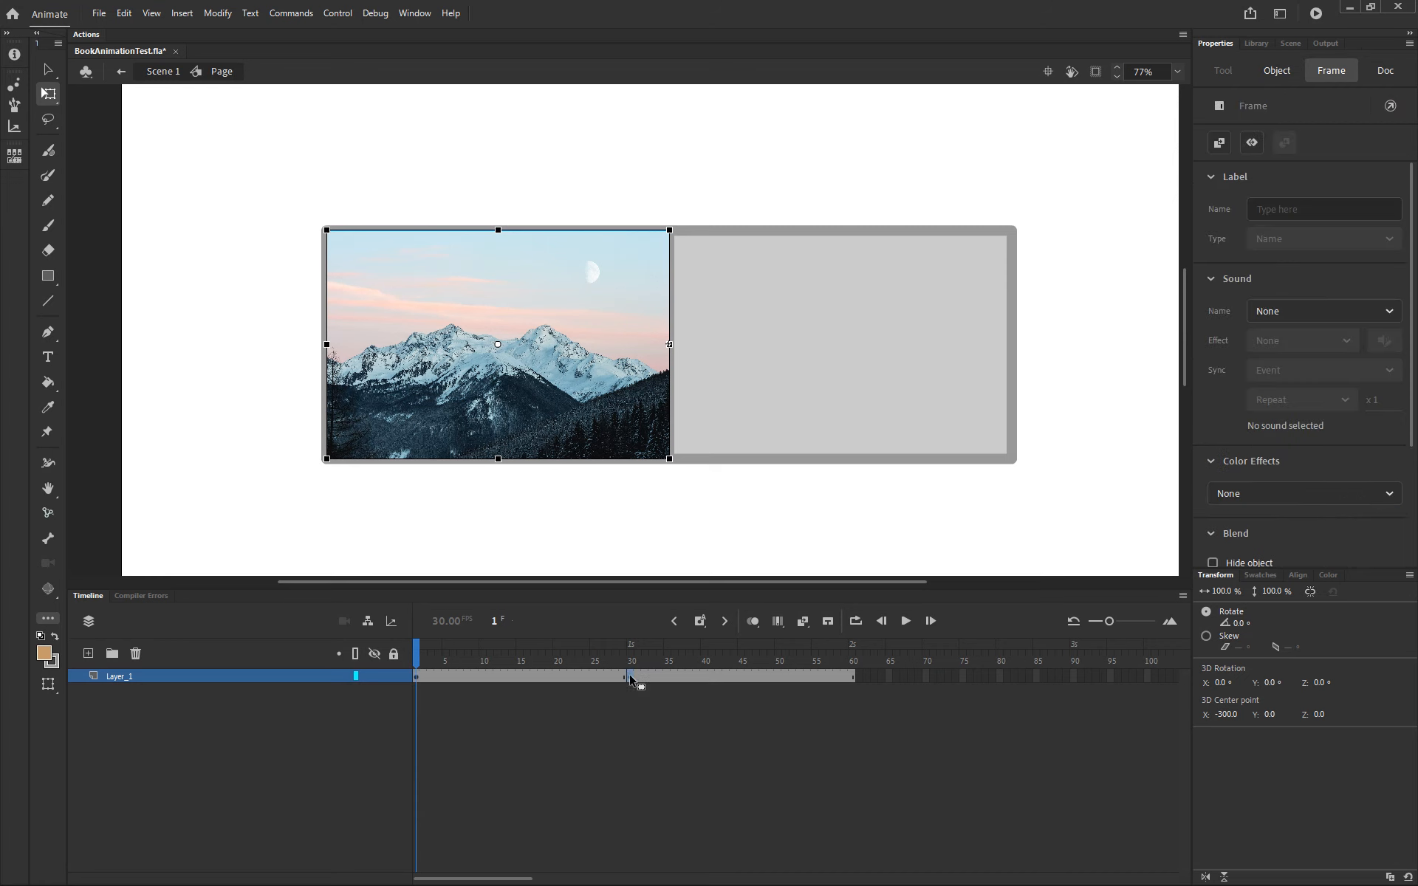
click(613, 358)
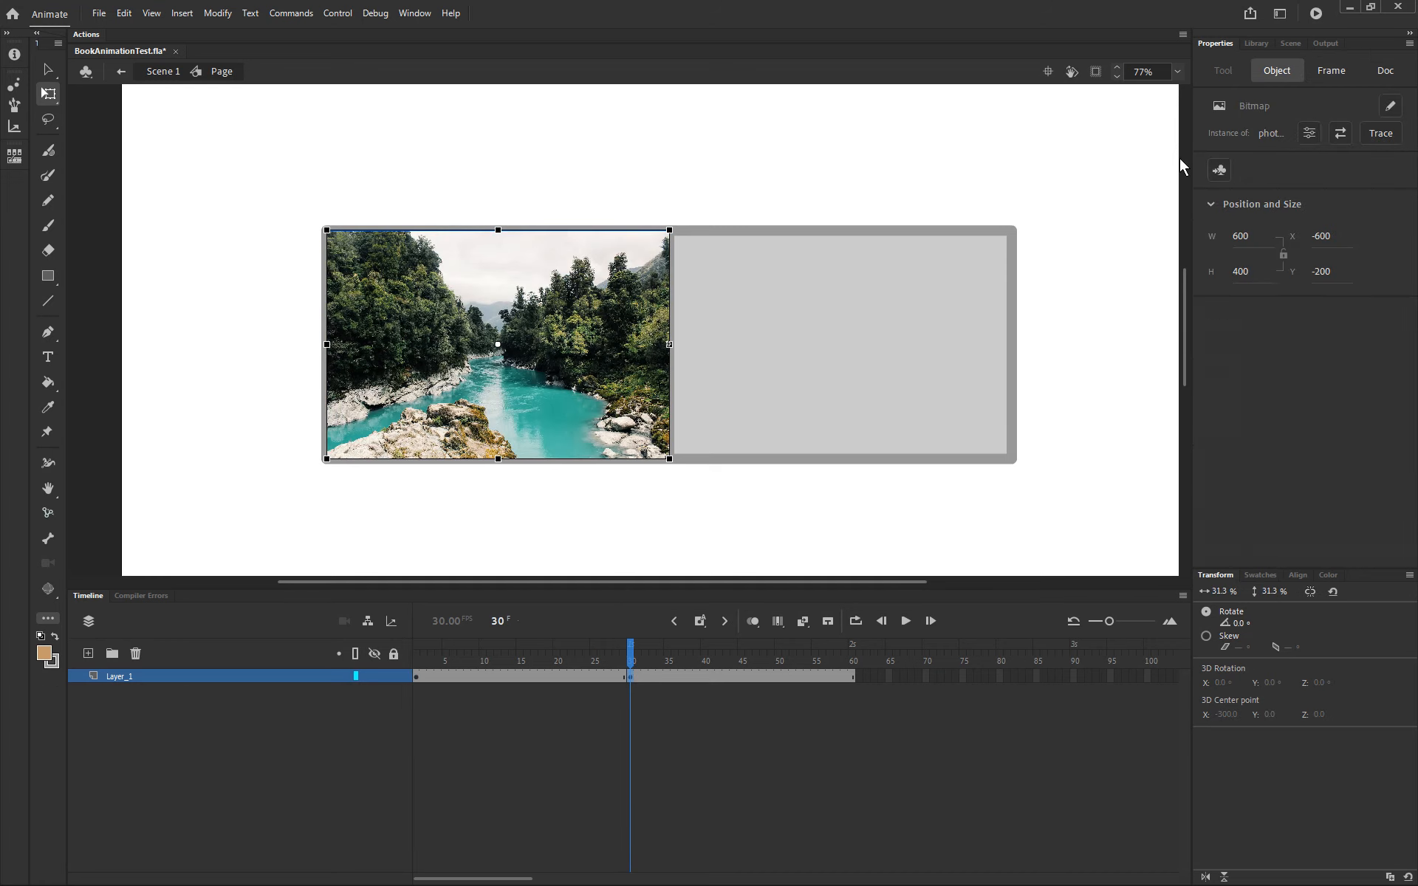
key(F8)
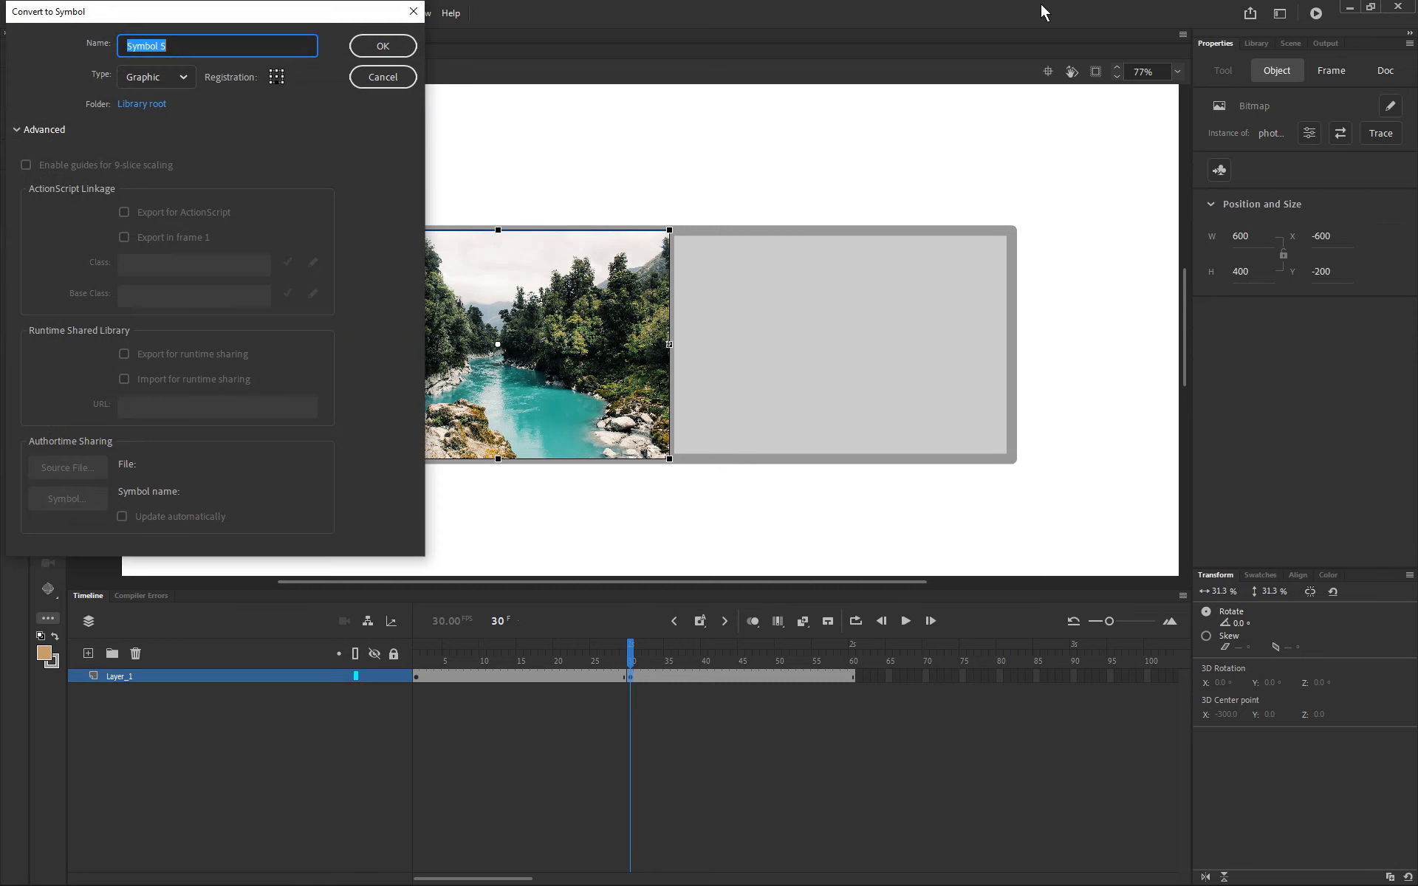
click(378, 46)
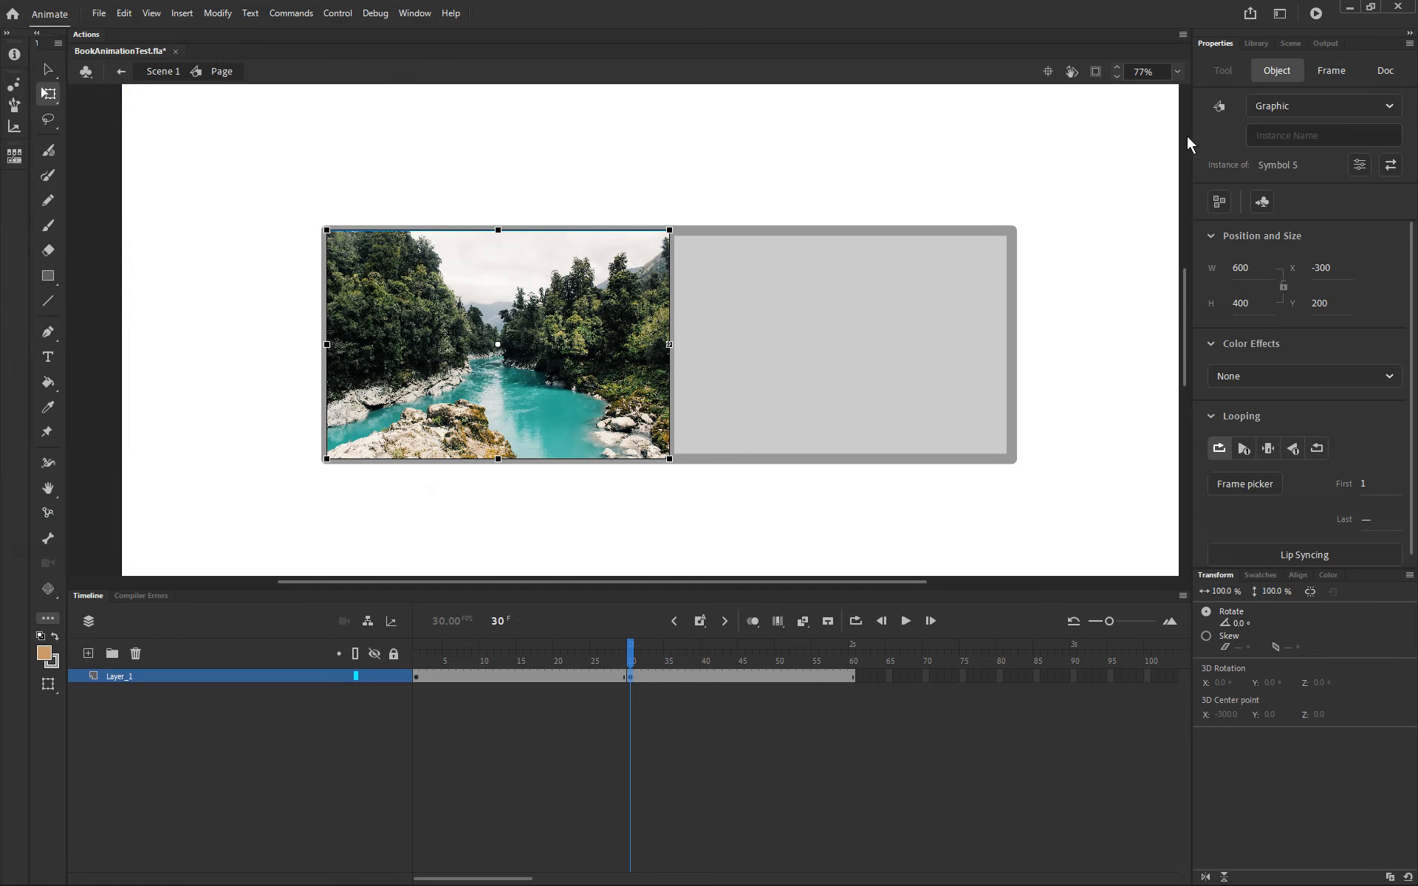
Step: Change the frame 30 symbol instance's type to Movie Clip and set its render to Cache as Bitmap
click(1291, 111)
click(1291, 140)
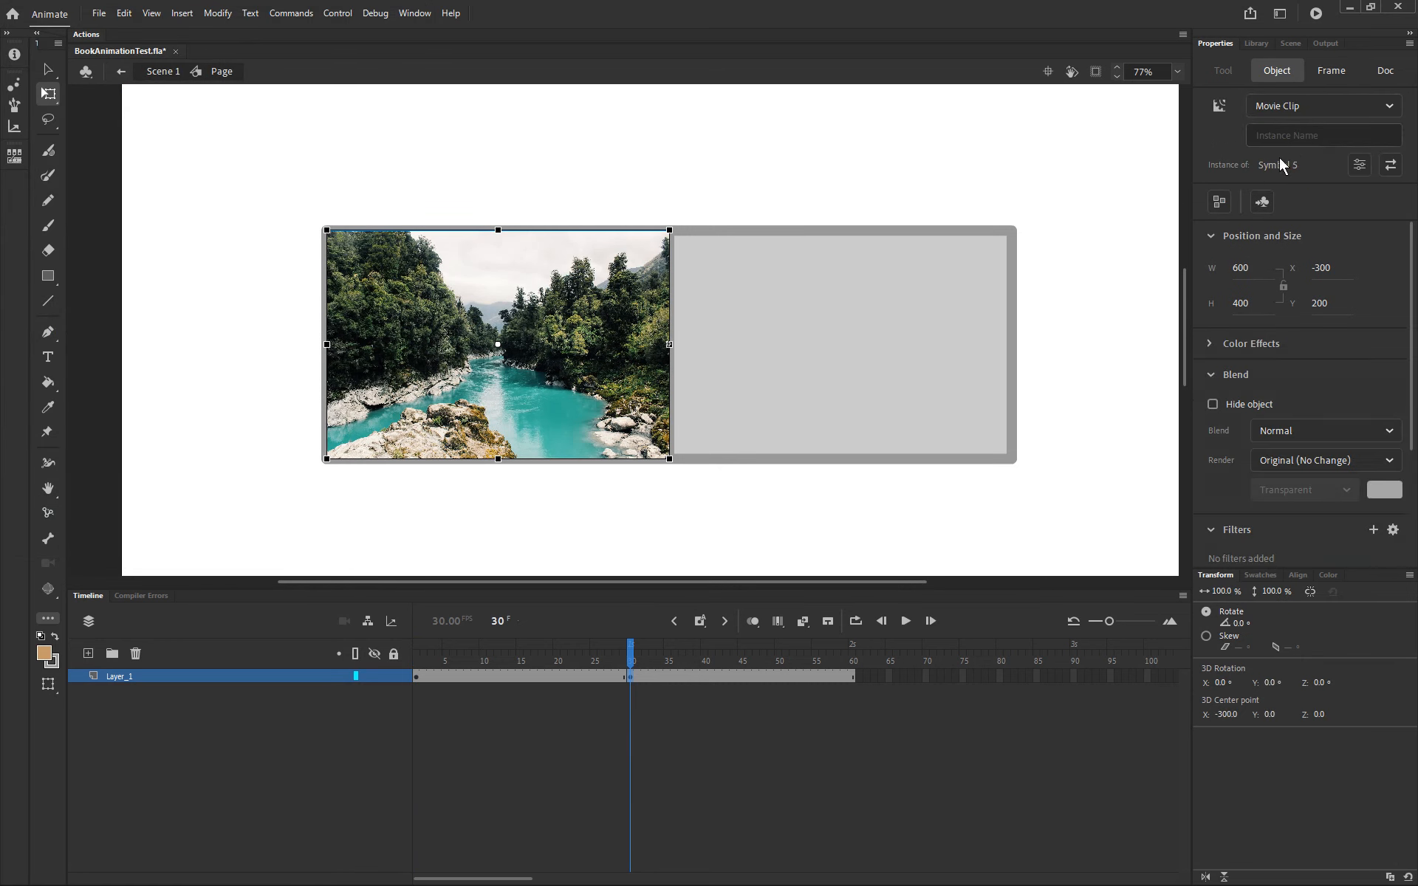
click(1270, 459)
click(1319, 512)
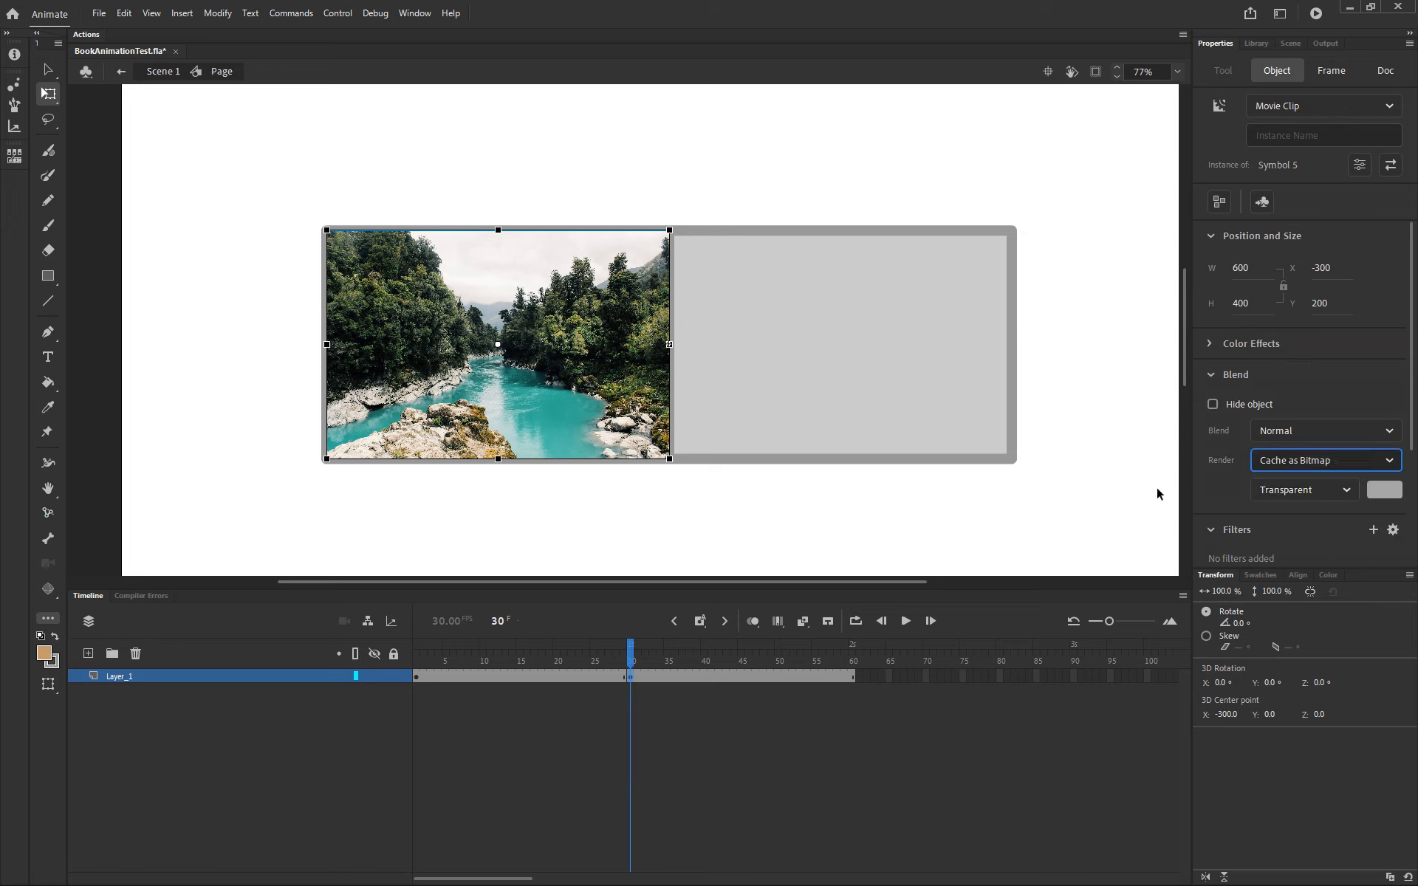
Step: Return to the main Scene 1 timeline and test the movie
click(1101, 450)
click(624, 650)
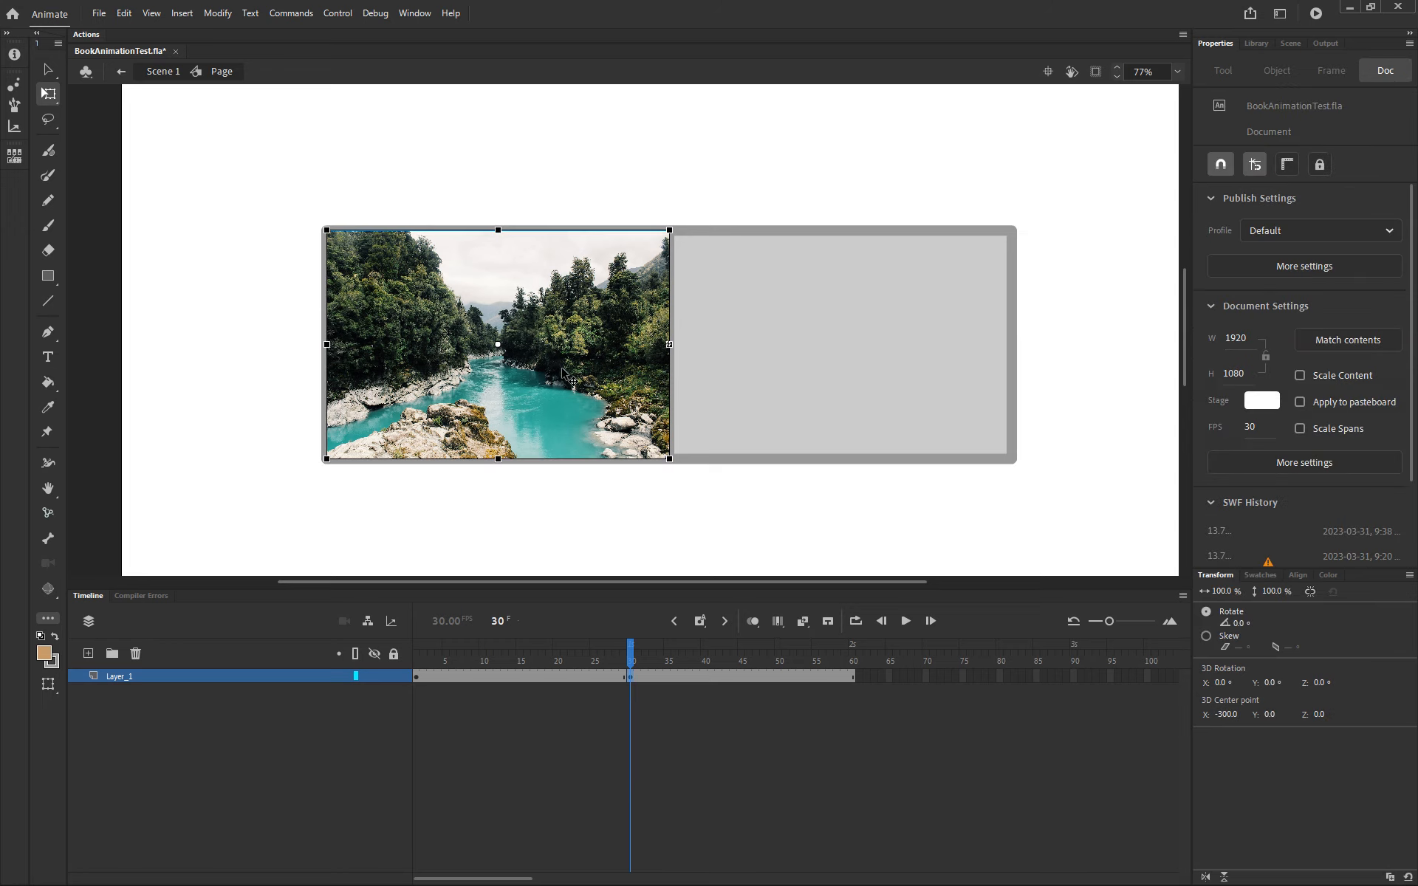
drag(632, 654, 322, 670)
click(169, 74)
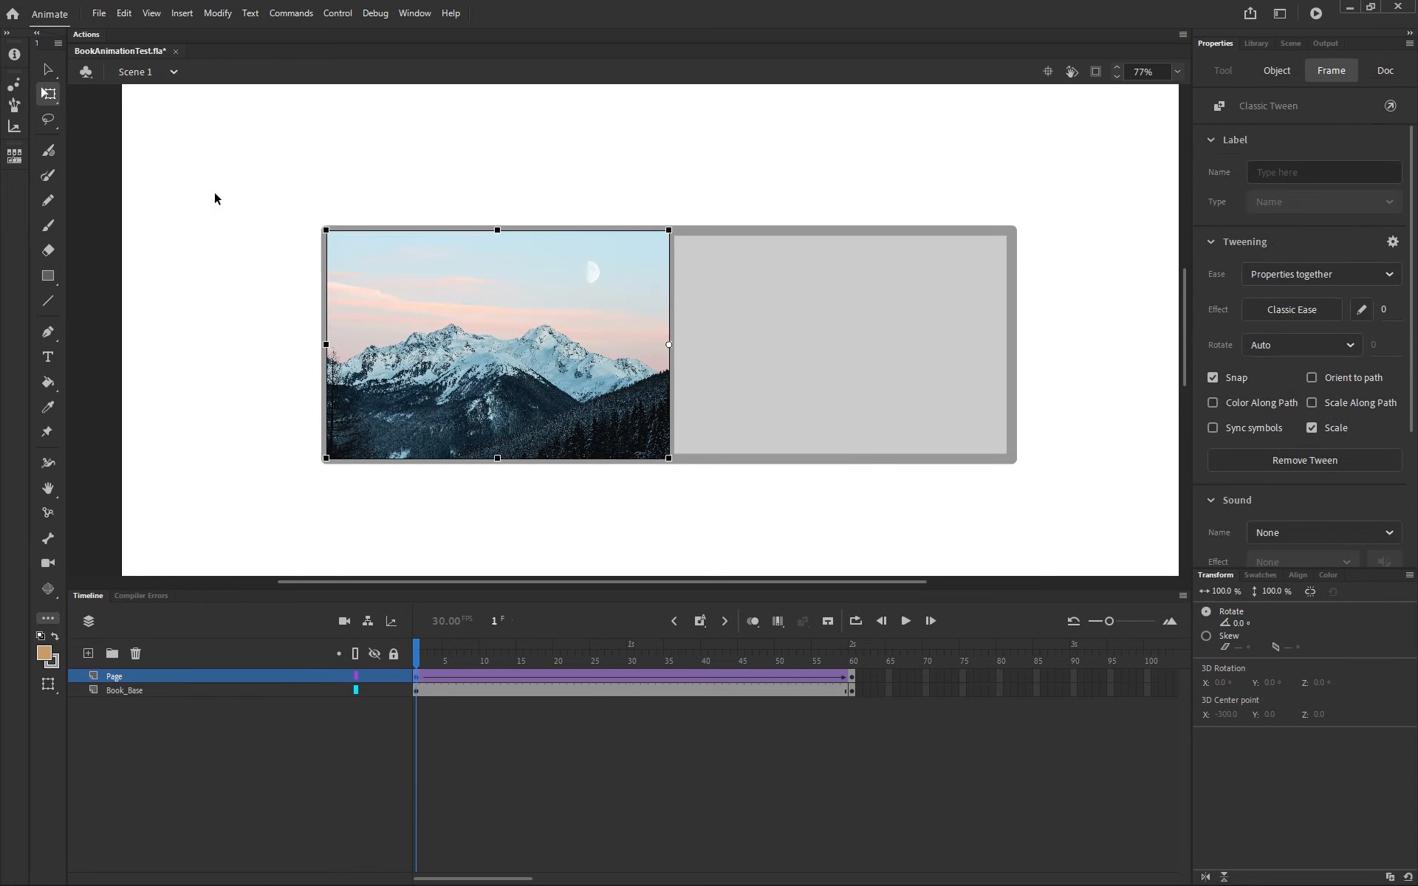
key(ctrl+Return)
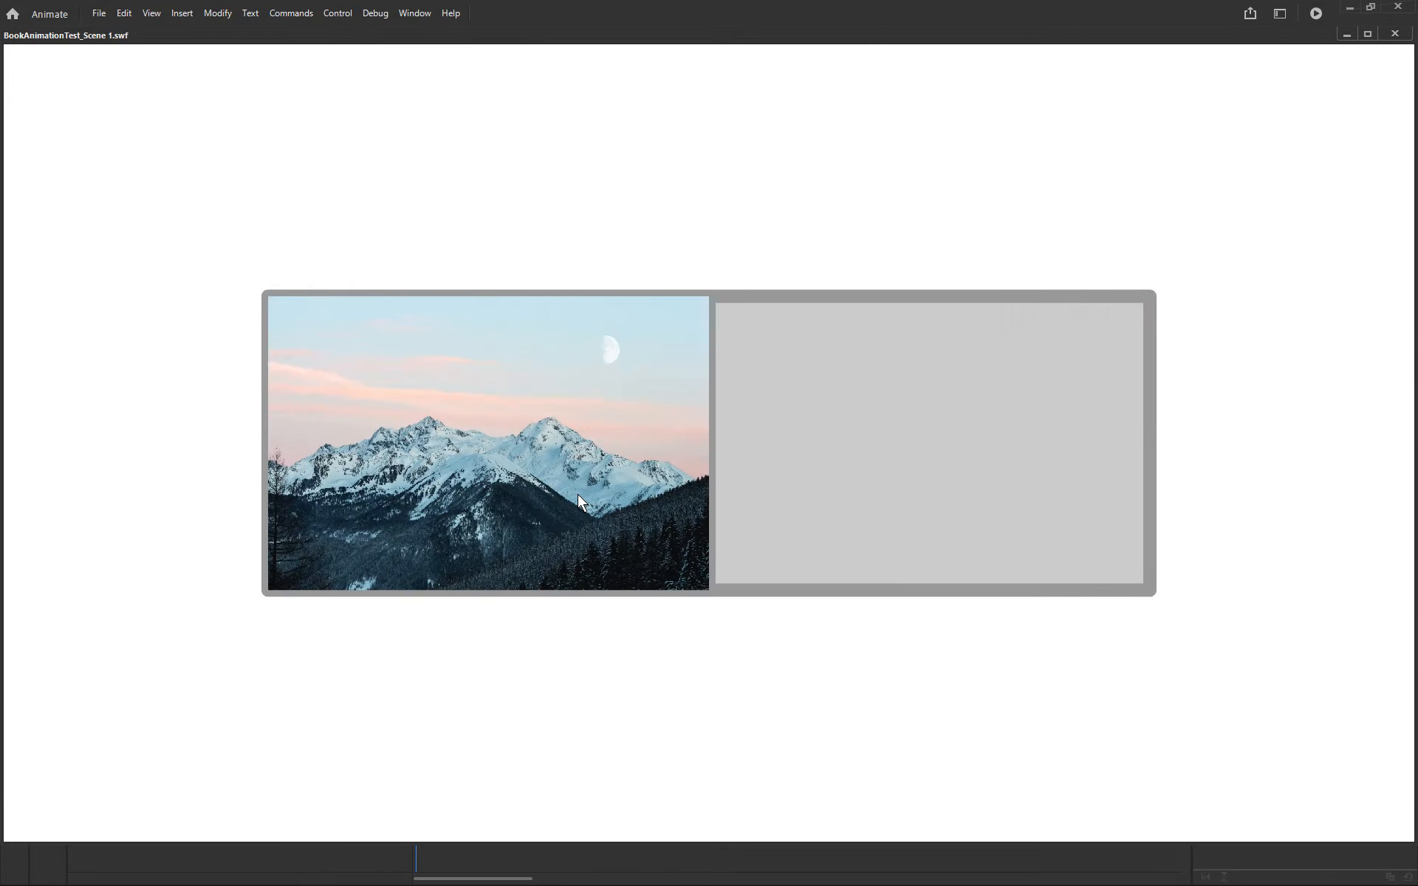
click(1395, 34)
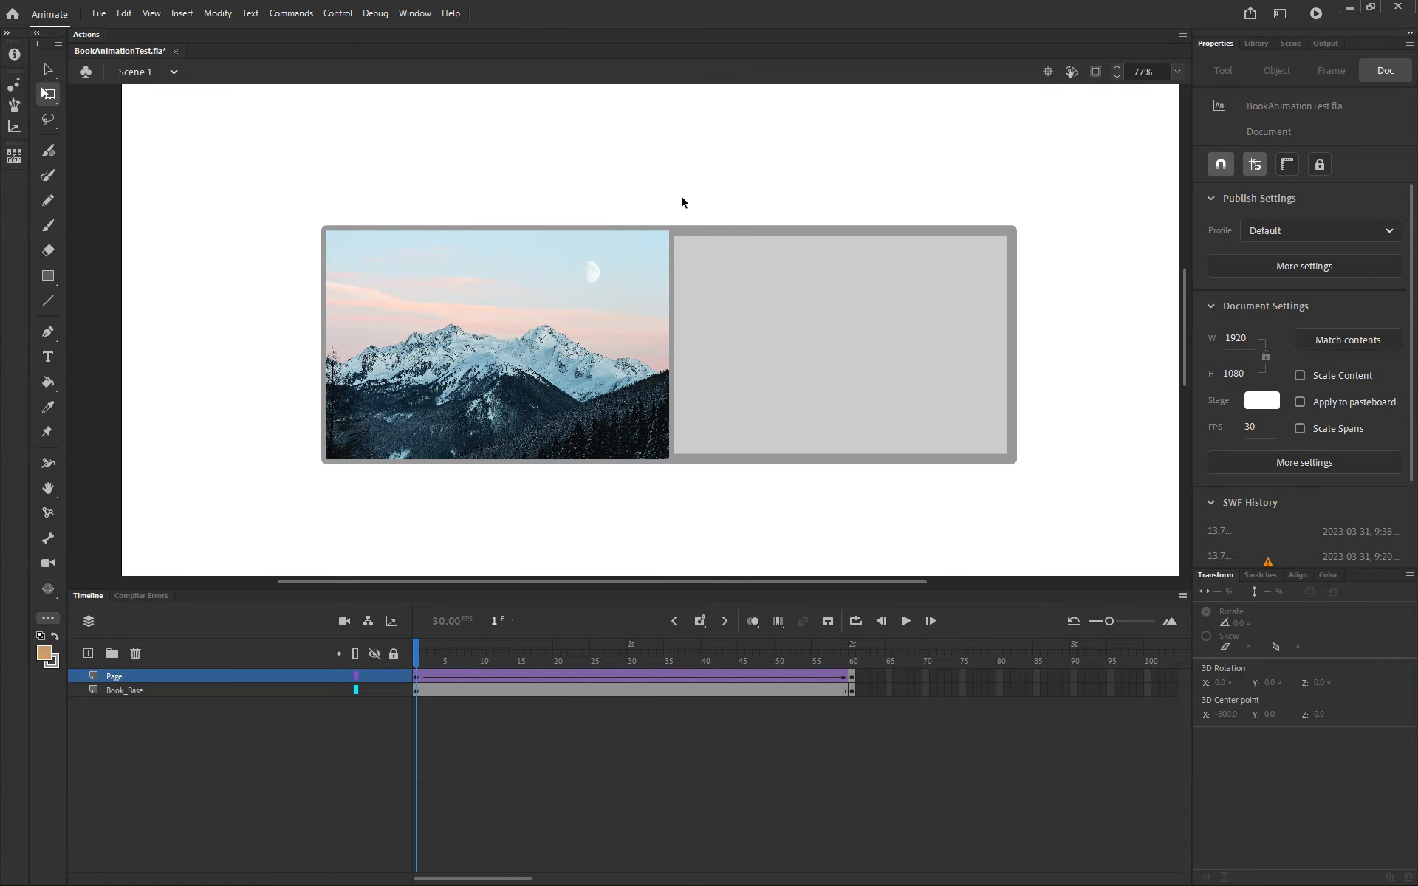